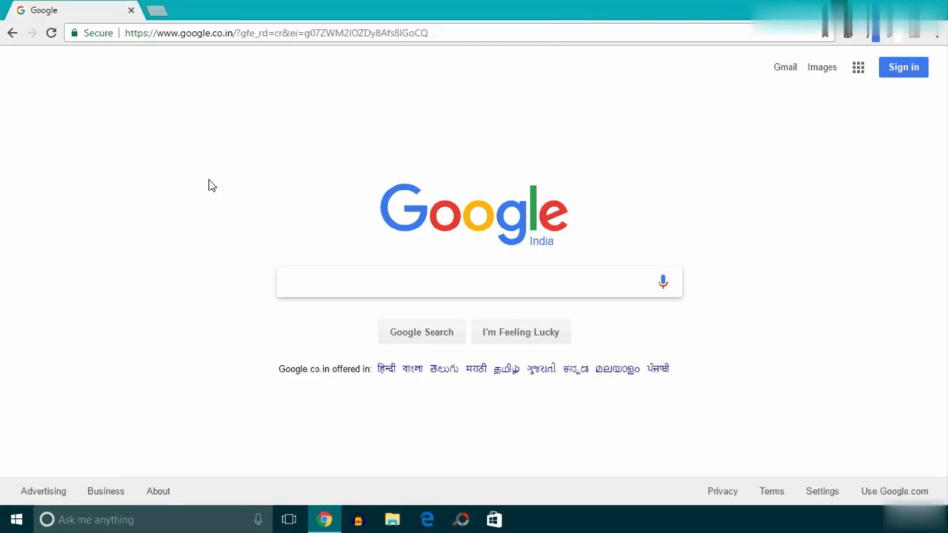
Step: Switch to File Explorer and check the computer's system type in the properties of This PC, closing them when done
{"action": "left_click", "coordinate": [395, 523]}
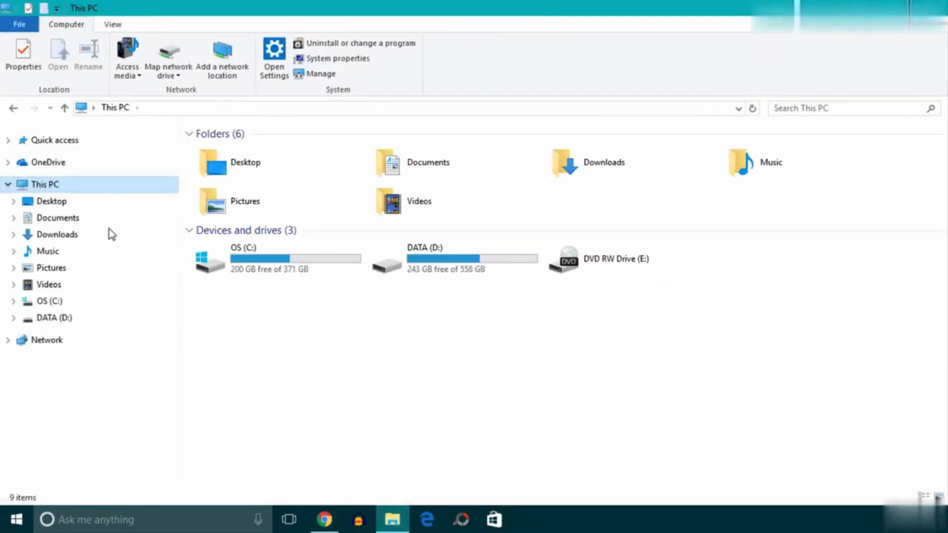
{"action": "right_click", "coordinate": [64, 187]}
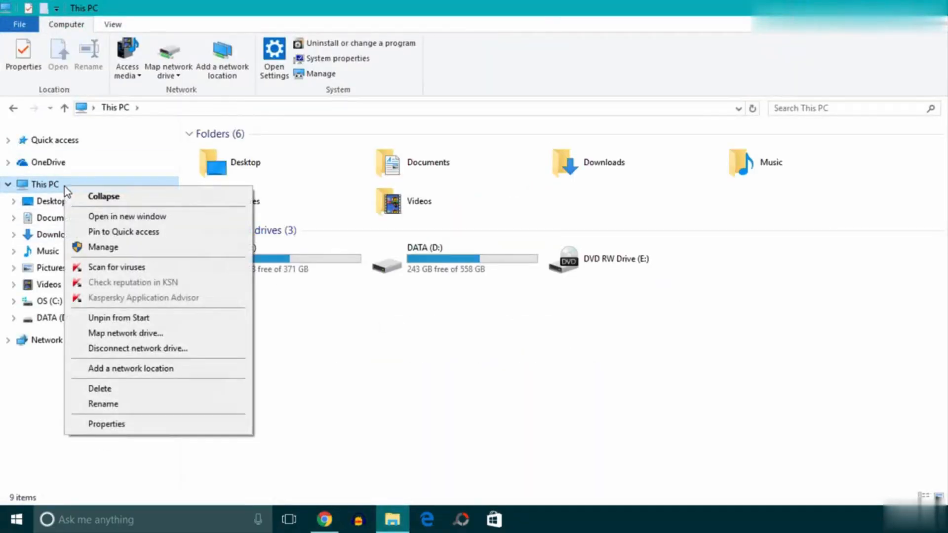
{"action": "left_click", "coordinate": [203, 427]}
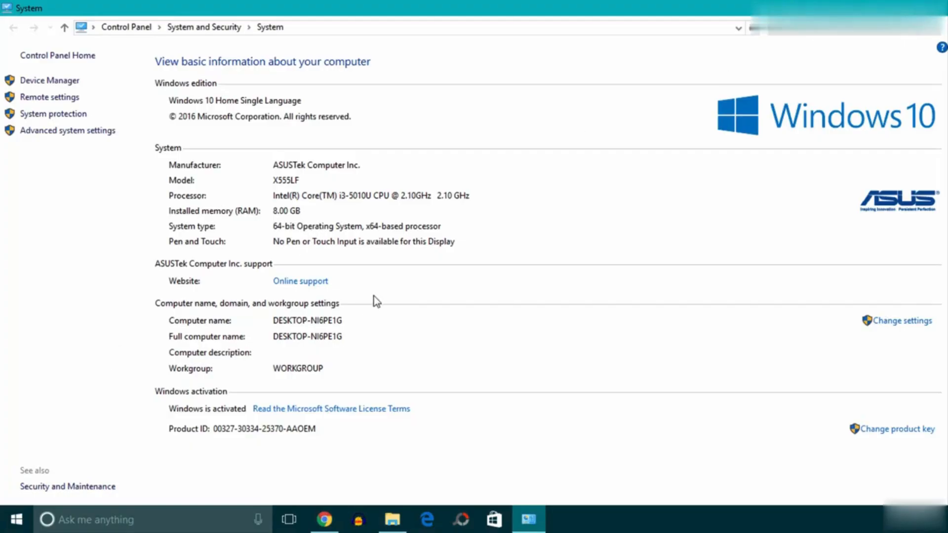
{"action": "left_click", "coordinate": [932, 8]}
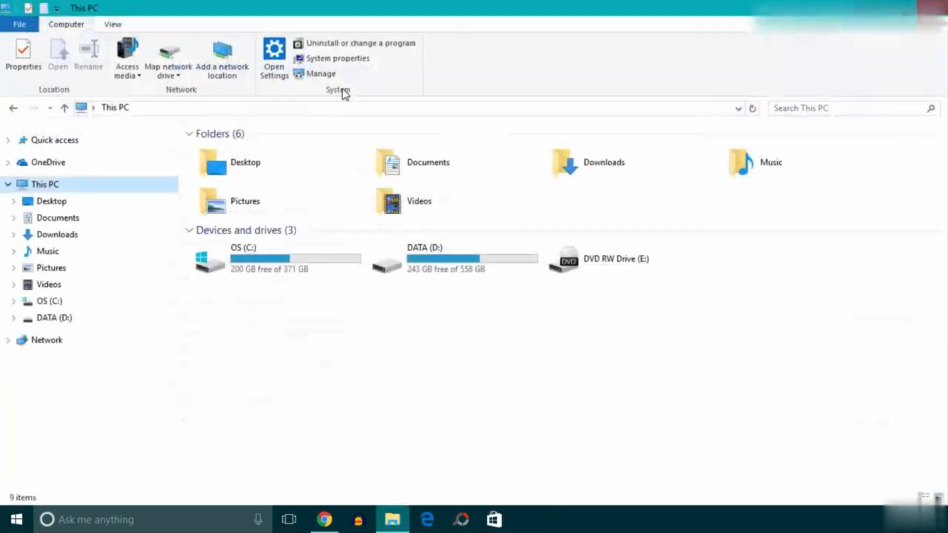
Step: Switch to Chrome and search Google for "jre free download for windows 64 bit"
{"action": "left_click", "coordinate": [335, 520]}
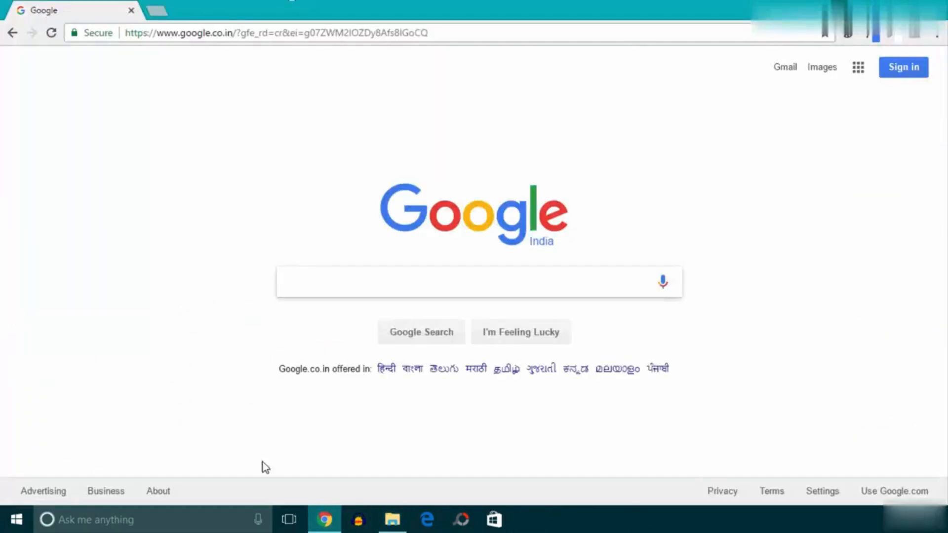
{"action": "type", "text": "jre "}
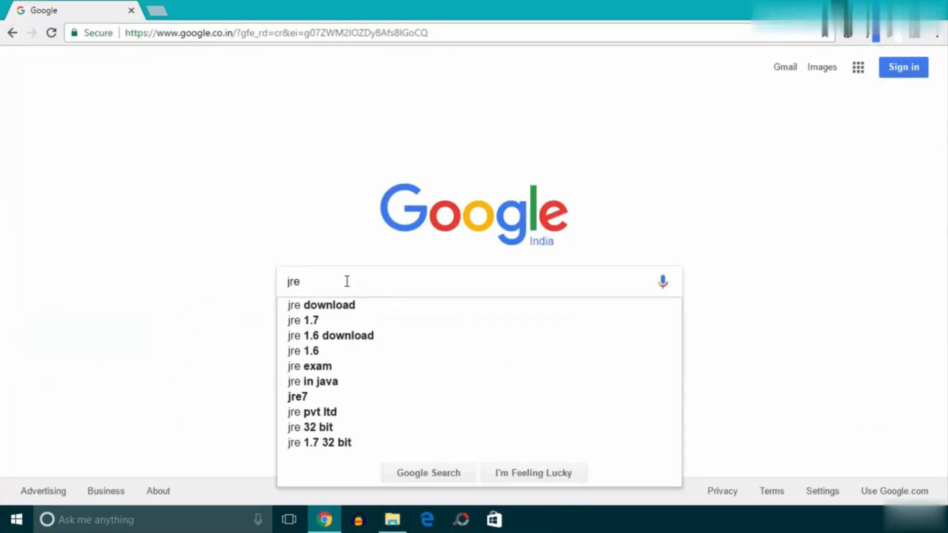
{"action": "type", "text": "free download"}
{"action": "key", "text": "Down"}
{"action": "key", "text": "Down"}
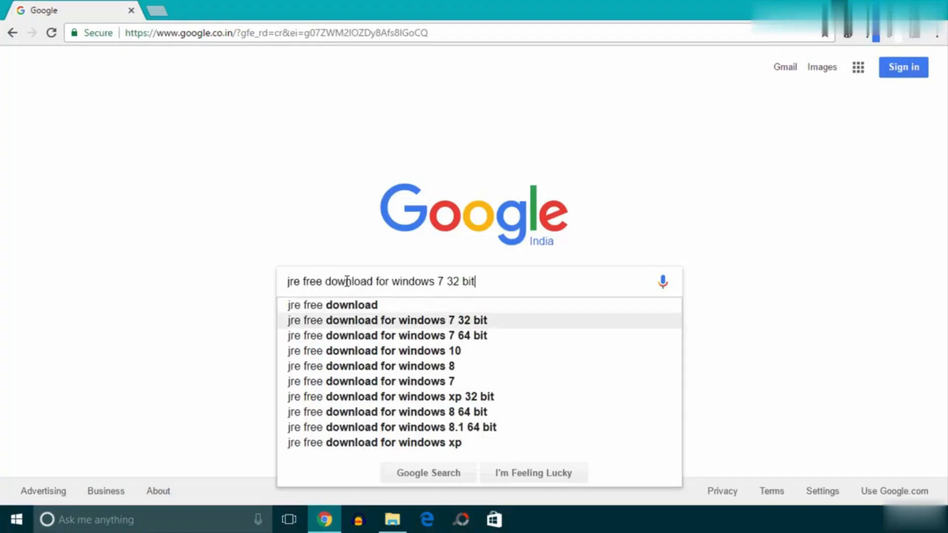
{"action": "key", "text": "BackSpace"}
{"action": "key", "text": "BackSpace"}
{"action": "key", "text": "BackSpace"}
{"action": "key", "text": "BackSpace"}
{"action": "key", "text": "BackSpace"}
{"action": "key", "text": "BackSpace"}
{"action": "key", "text": "BackSpace"}
{"action": "key", "text": "BackSpace"}
{"action": "key", "text": "BackSpace"}
{"action": "type", "text": "64 bit"}
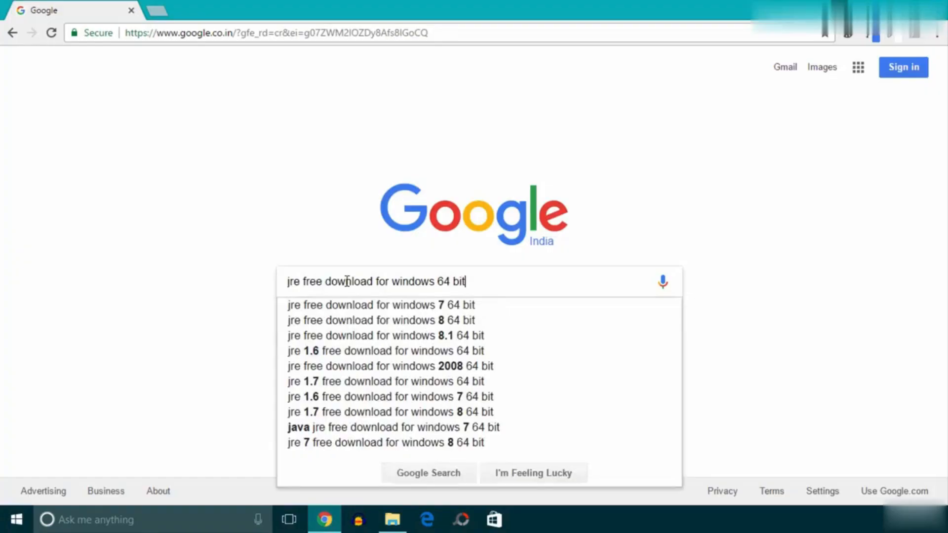
{"action": "key", "text": "Return"}
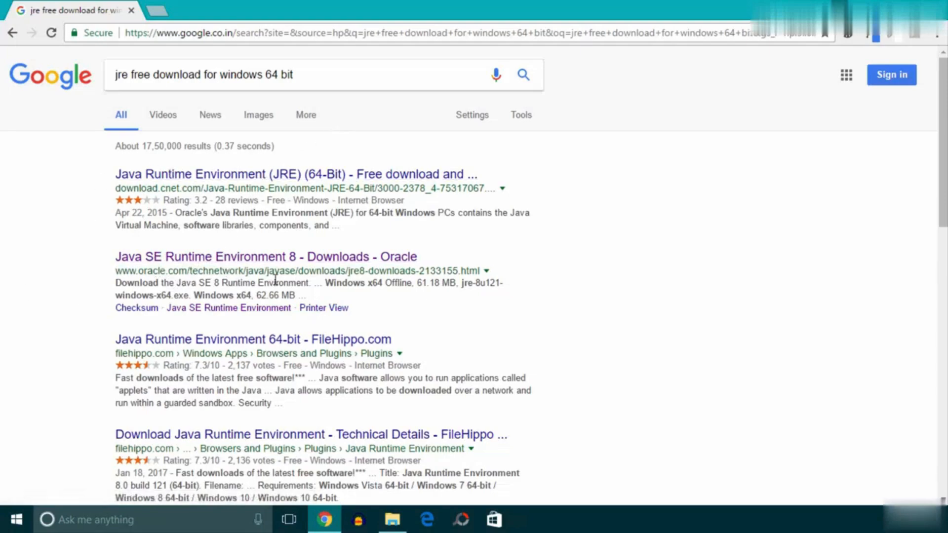
Step: Open Oracle's "Java SE Runtime Environment 8 - Downloads" search result in a new tab and view that page
{"action": "right_click", "coordinate": [206, 258]}
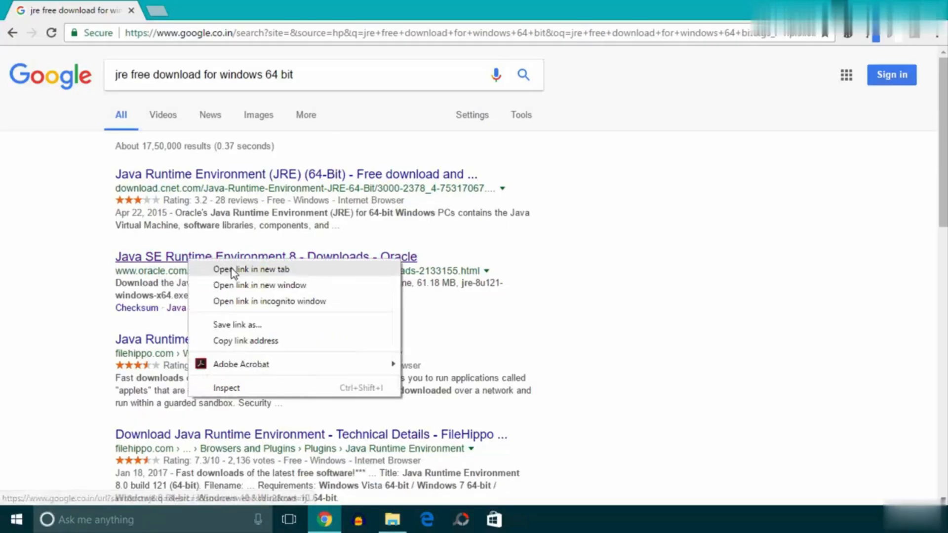
{"action": "left_click", "coordinate": [279, 261]}
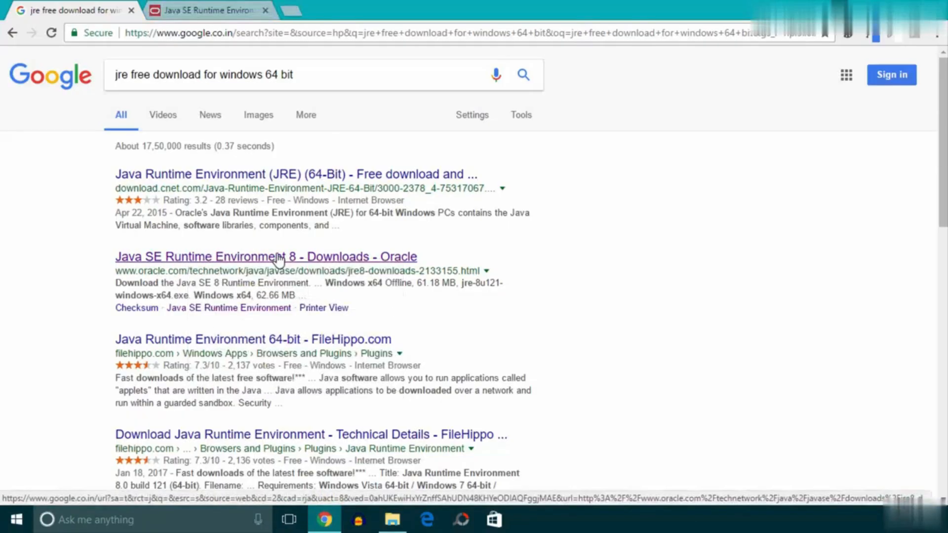
{"action": "left_click", "coordinate": [227, 13]}
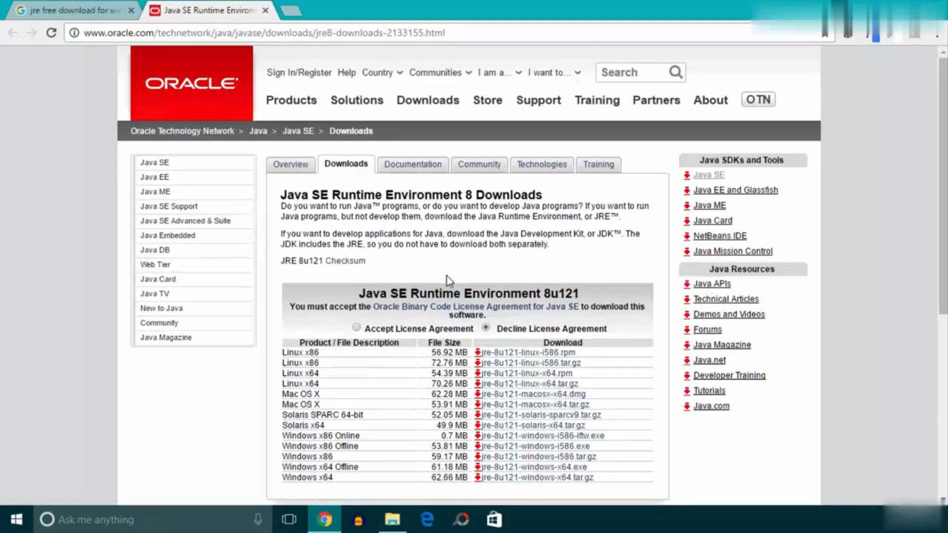
Step: Accept the license agreement for Java SE Runtime Environment 8u121 and download jre-8u121-windows-x64.exe
{"action": "scroll", "coordinate": [446, 276], "scroll_direction": "down", "scroll_amount": 3}
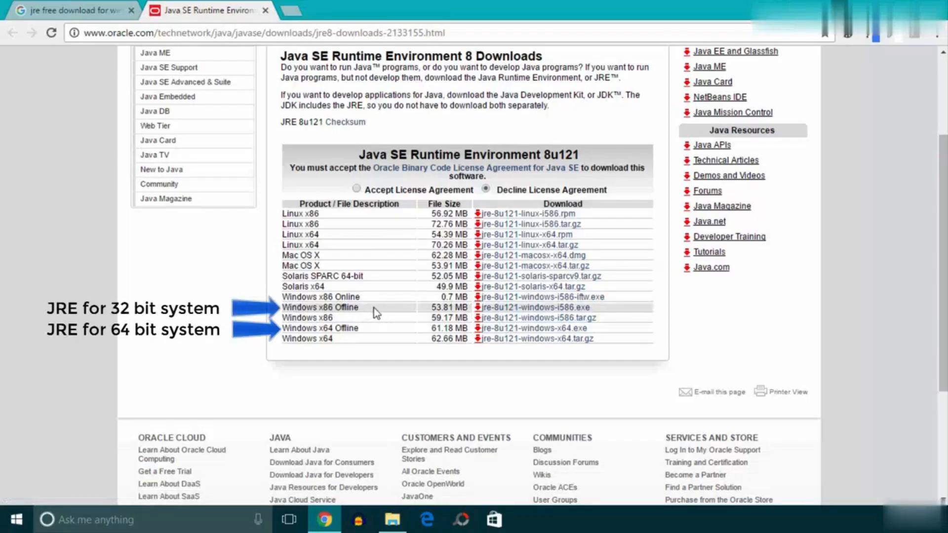
{"action": "left_click", "coordinate": [356, 190]}
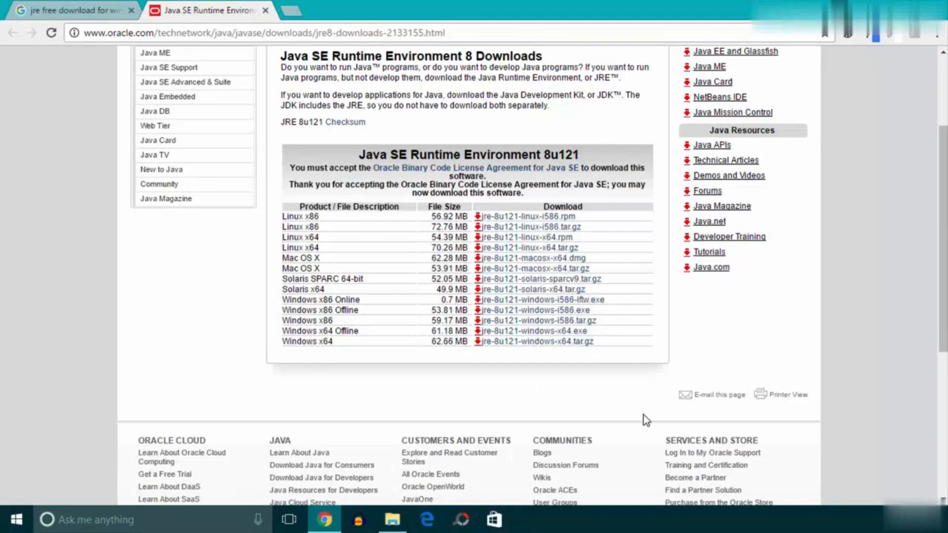
{"action": "left_click", "coordinate": [537, 334]}
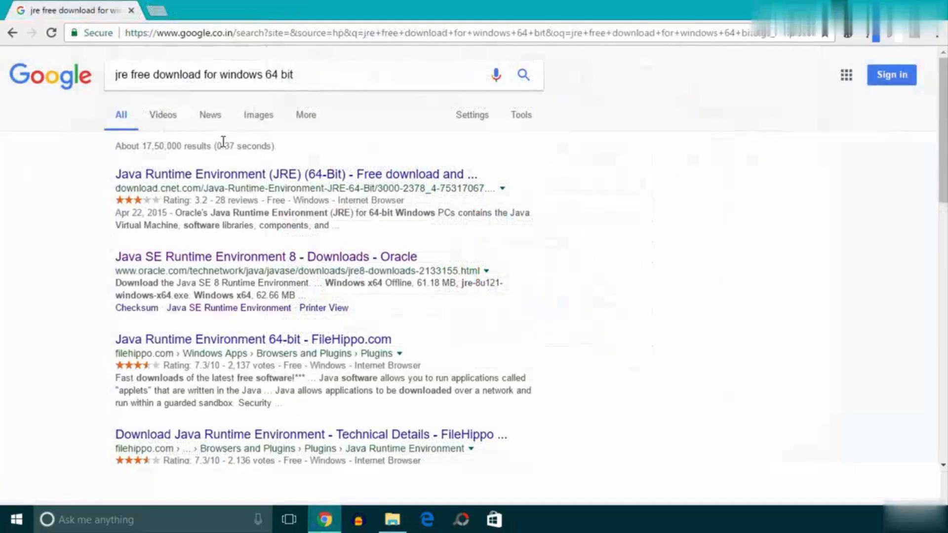
Step: Replace the Google query with "jdk free download windows 64 bit" and run the search
{"action": "triple_click", "coordinate": [303, 74]}
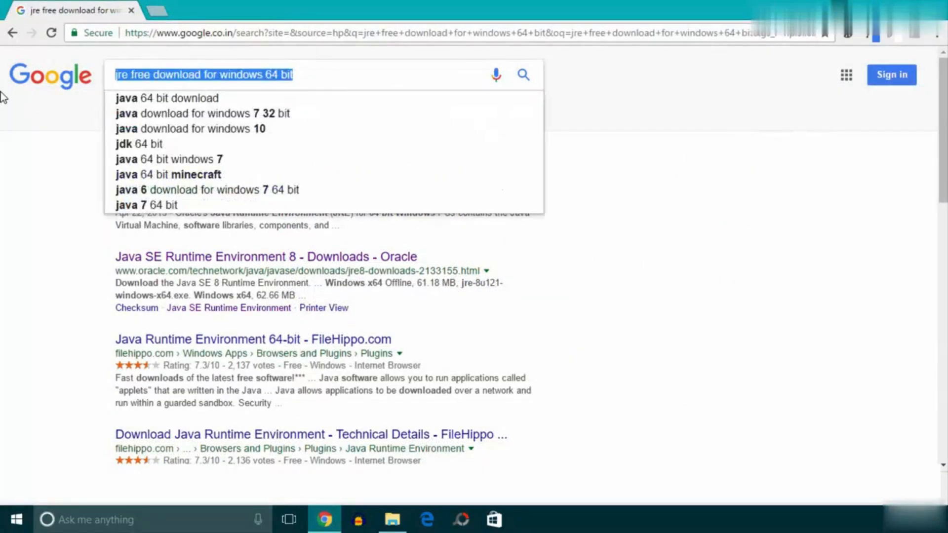
{"action": "type", "text": "jdk free download windo"}
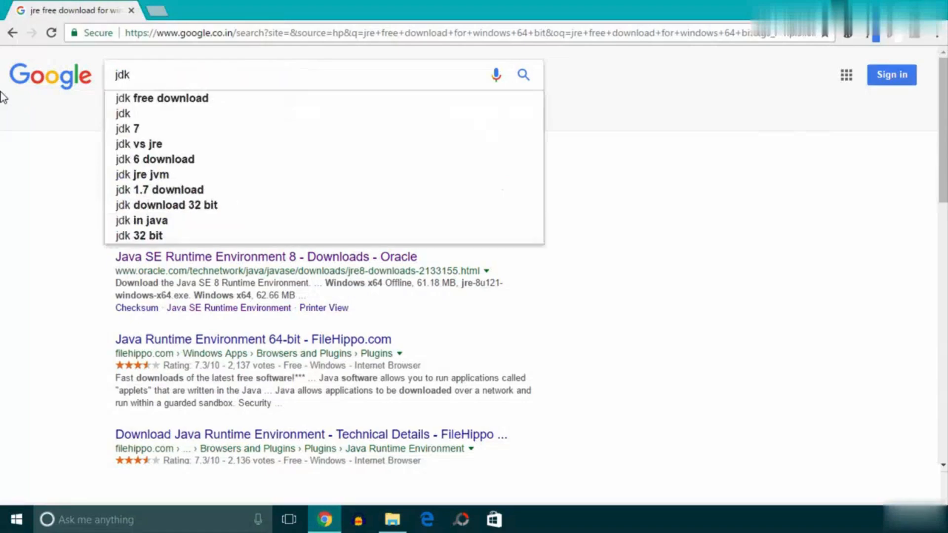
{"action": "key", "text": "Down"}
{"action": "key", "text": "Left"}
{"action": "key", "text": "Left"}
{"action": "key", "text": "Left"}
{"action": "key", "text": "Left"}
{"action": "key", "text": "Left"}
{"action": "key", "text": "Left"}
{"action": "key", "text": "BackSpace"}
{"action": "key", "text": "BackSpace"}
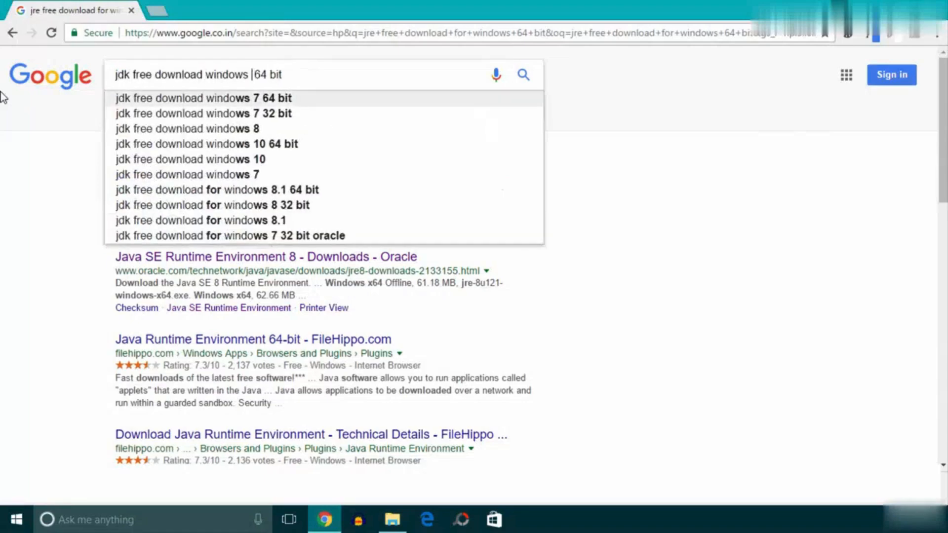
{"action": "key", "text": "Return"}
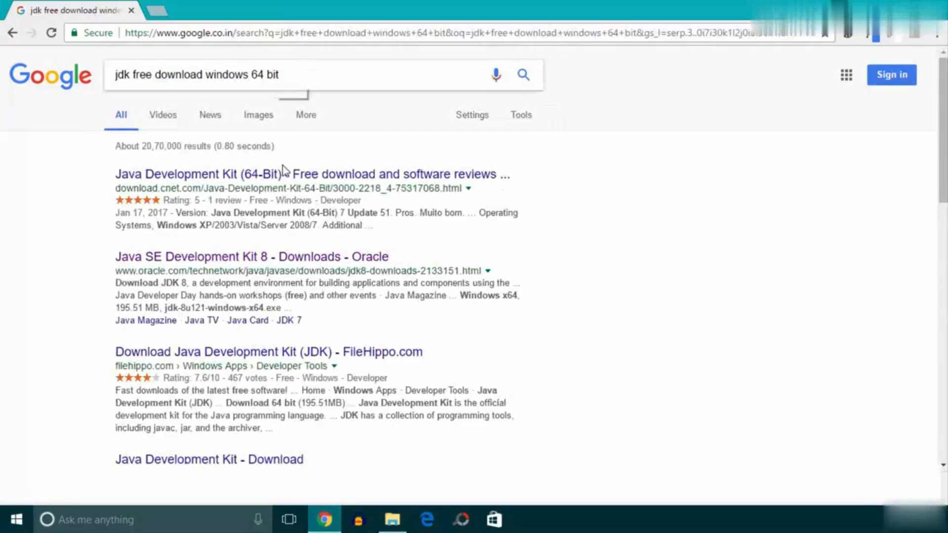
Step: Open Oracle's Java SE Development Kit 8 result in a new tab and download jdk-8u121-windows-x64.exe under the accepted license agreement
{"action": "right_click", "coordinate": [168, 257]}
{"action": "left_click", "coordinate": [191, 261]}
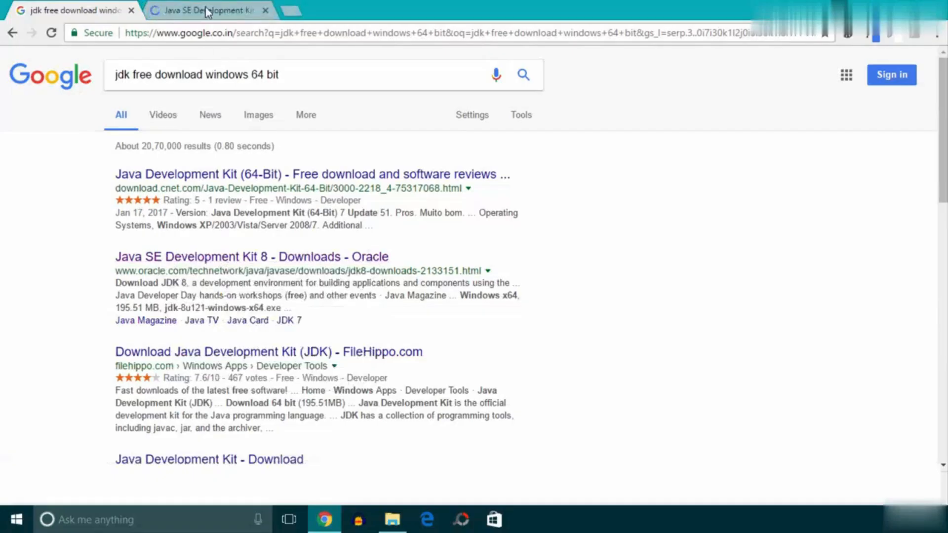
{"action": "left_click", "coordinate": [207, 12]}
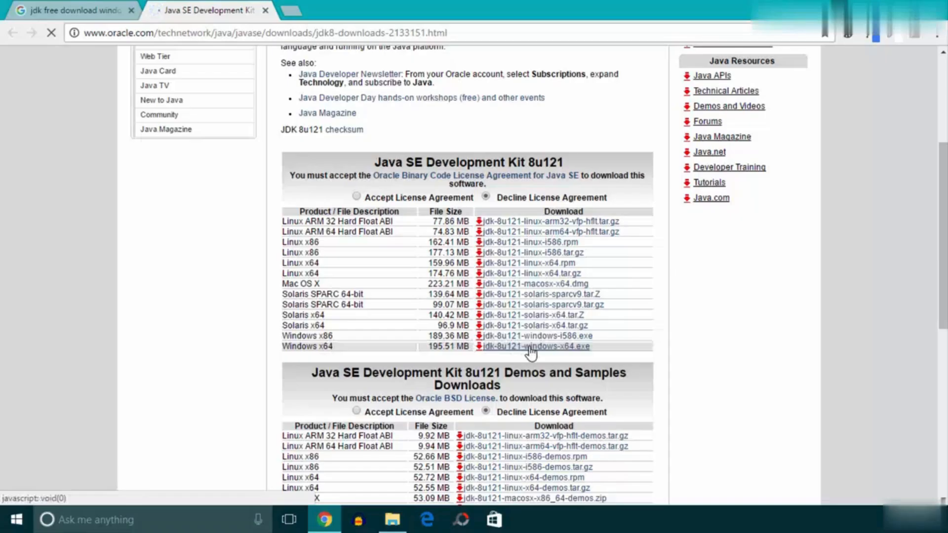
{"action": "left_click", "coordinate": [356, 196]}
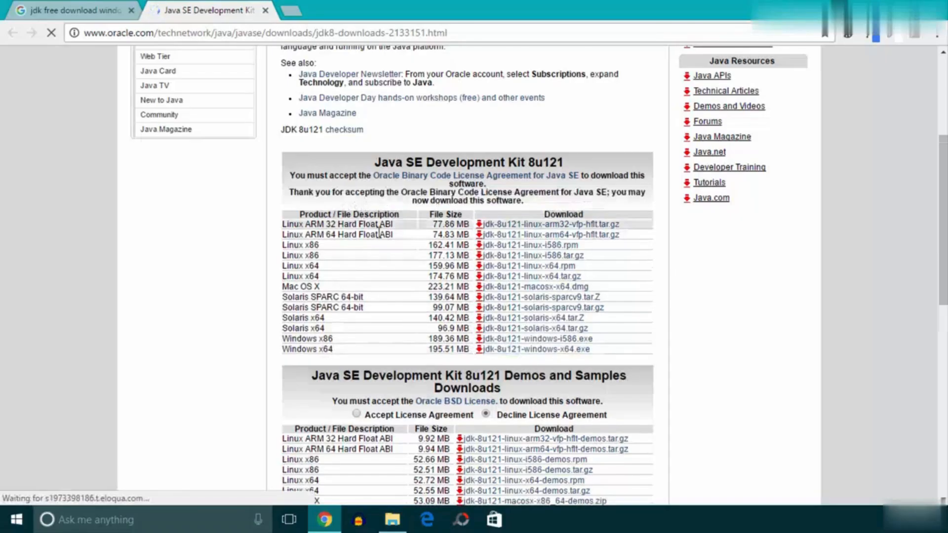
{"action": "left_click", "coordinate": [542, 354]}
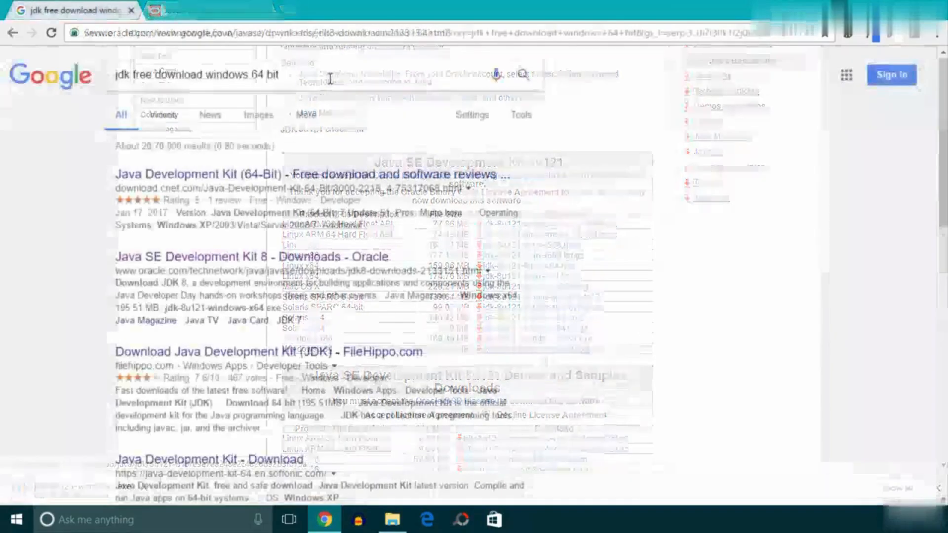
Step: Replace the Google query with "android studio download" and run the search
{"action": "left_click", "coordinate": [317, 75]}
{"action": "triple_click", "coordinate": [317, 75]}
{"action": "key", "text": "BackSpace"}
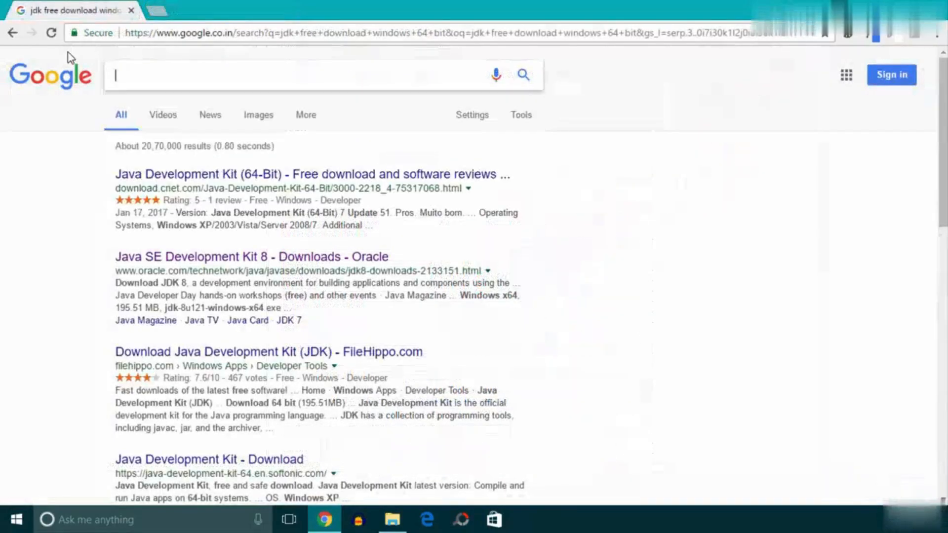
{"action": "type", "text": "android "}
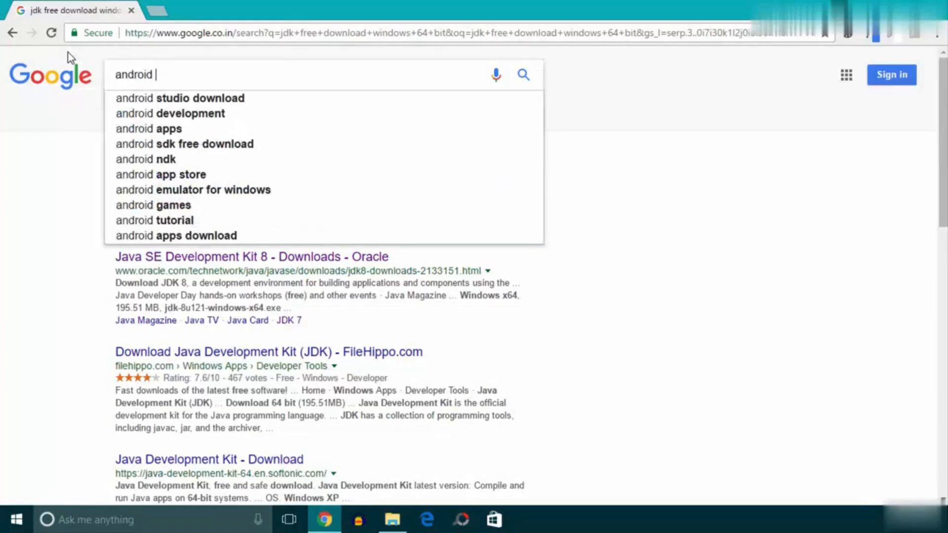
{"action": "type", "text": "studio download"}
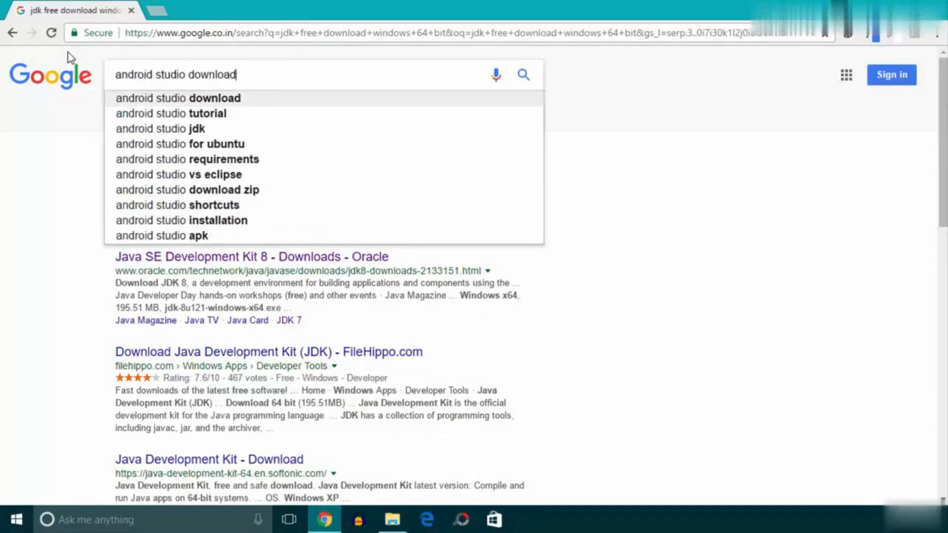
{"action": "key", "text": "Return"}
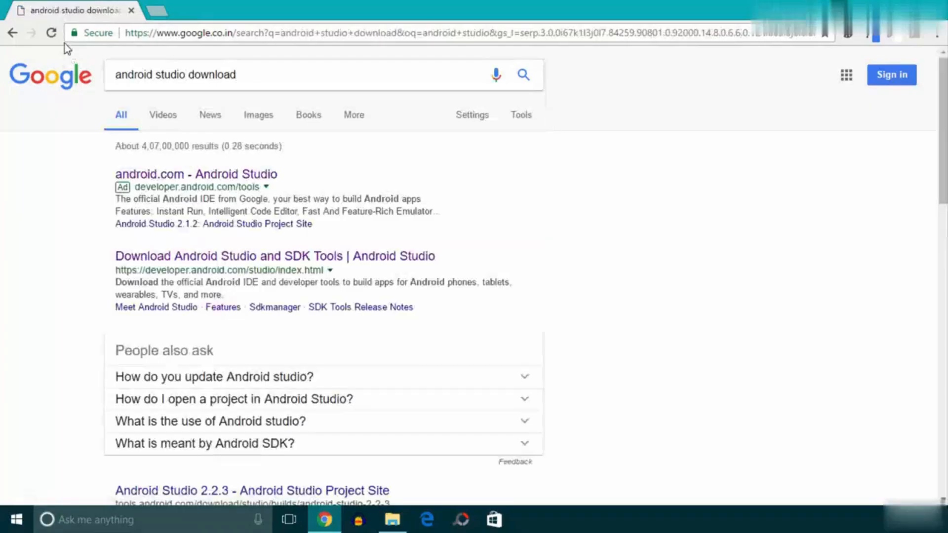
Step: Open the "android.com - Android Studio" search result in a new tab and view that page
{"action": "right_click", "coordinate": [211, 178]}
{"action": "left_click", "coordinate": [220, 187]}
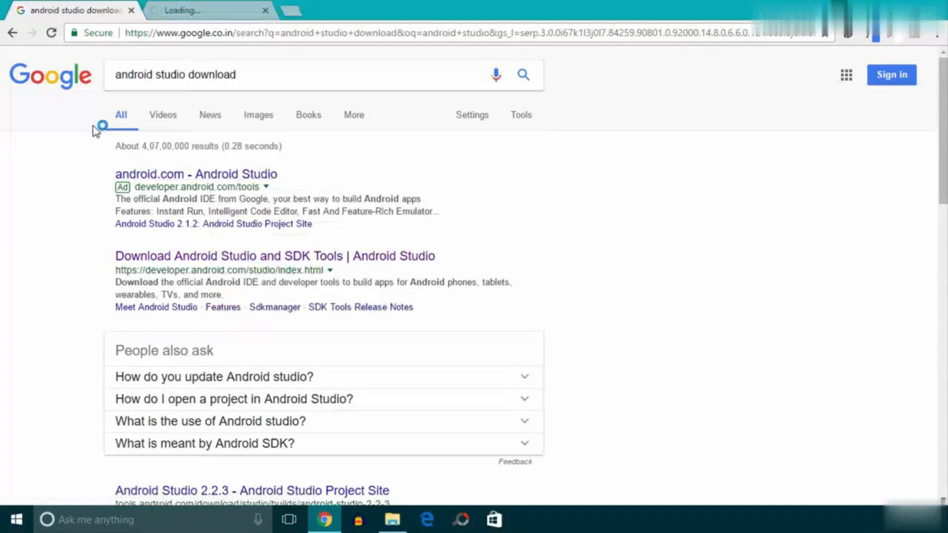
{"action": "left_click", "coordinate": [213, 6]}
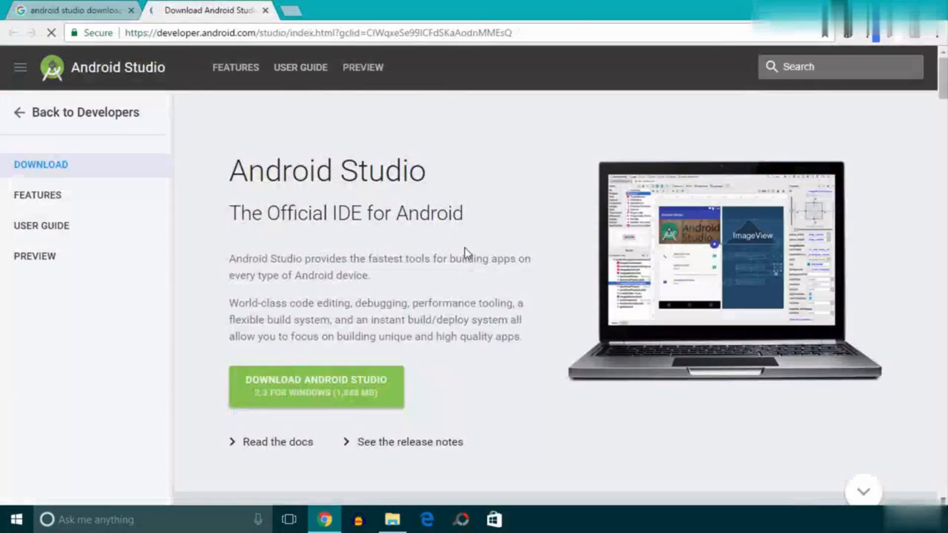
Step: Download Android Studio 2.3 for Windows, agreeing to the terms and conditions
{"action": "scroll", "coordinate": [364, 320], "scroll_direction": "down", "scroll_amount": 1}
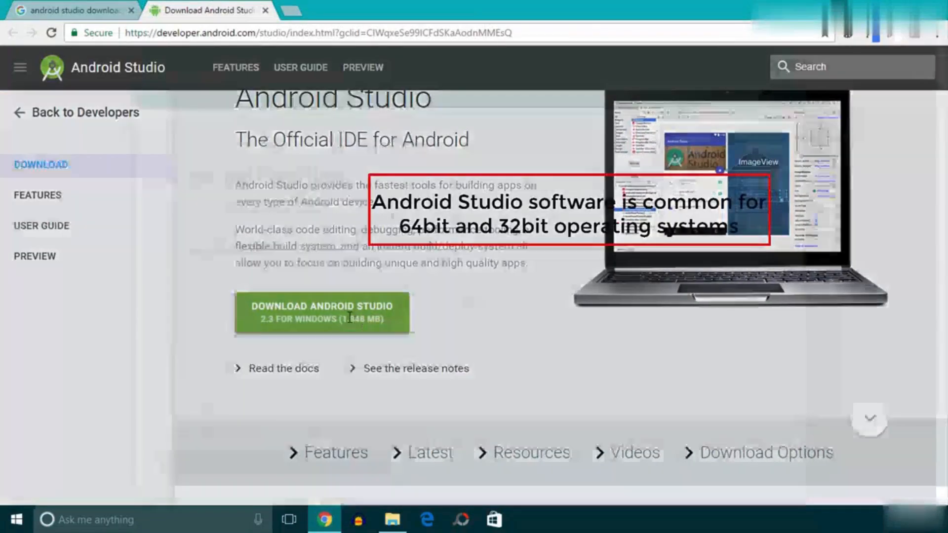
{"action": "left_click", "coordinate": [350, 317]}
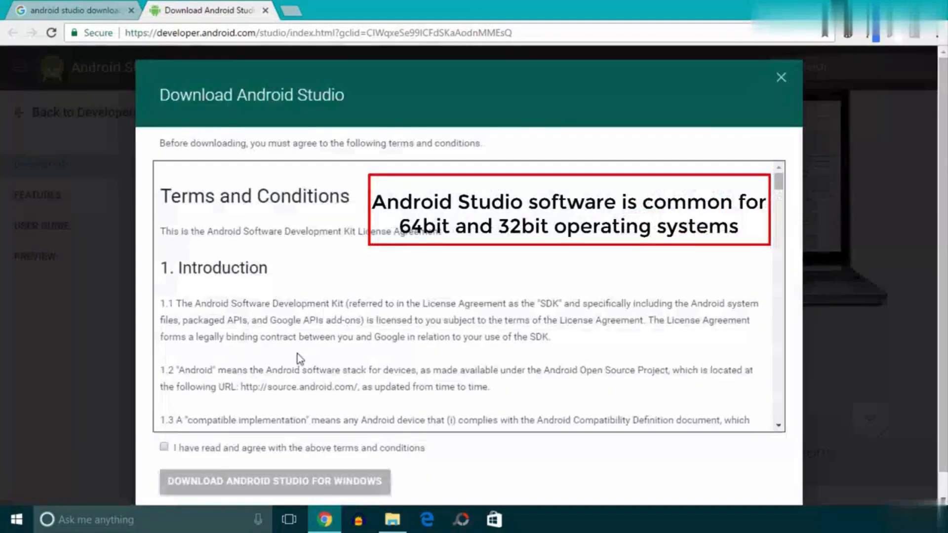
{"action": "left_click", "coordinate": [164, 448]}
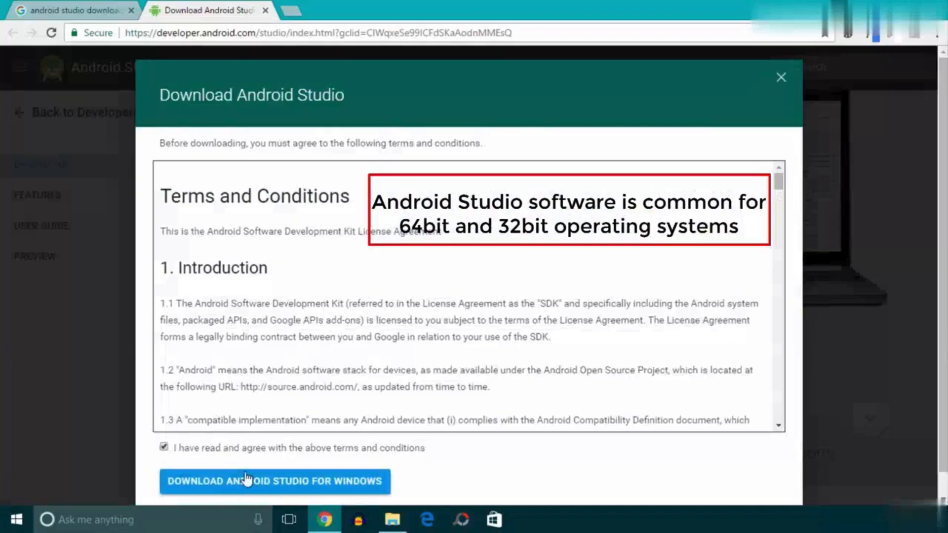
{"action": "left_click", "coordinate": [357, 479]}
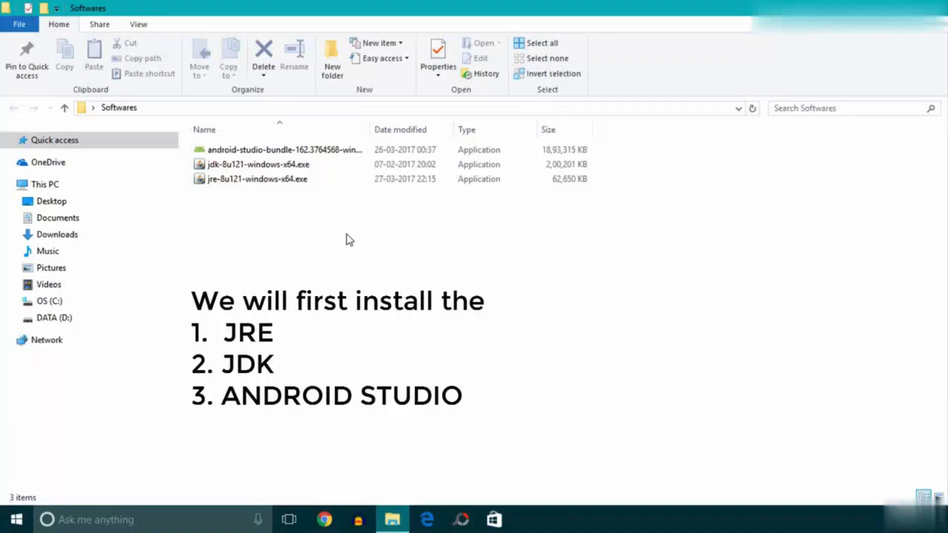
Step: Launch the jre-8u121-windows-x64.exe installer from the Softwares folder and bring up its Java Setup window
{"action": "double_click", "coordinate": [277, 185]}
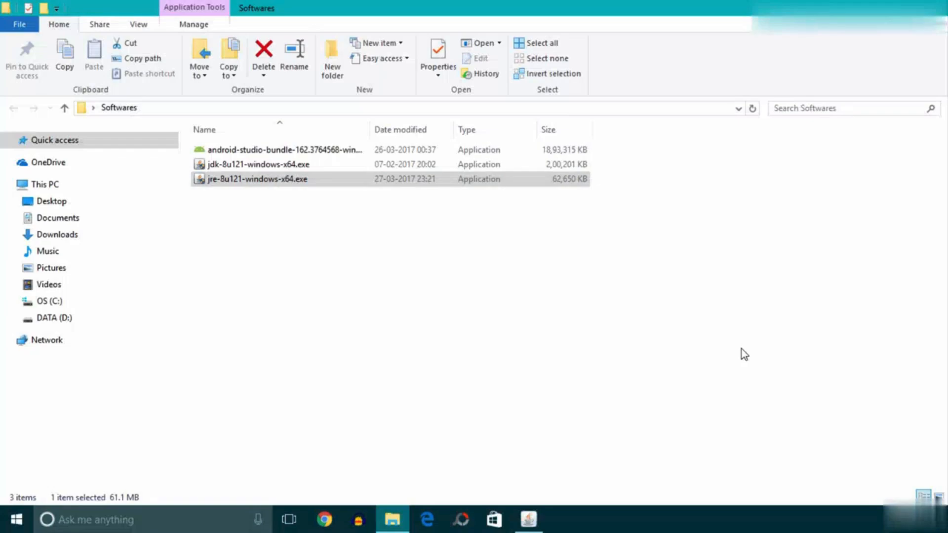
{"action": "mouse_move", "coordinate": [529, 522]}
{"action": "left_click", "coordinate": [526, 479]}
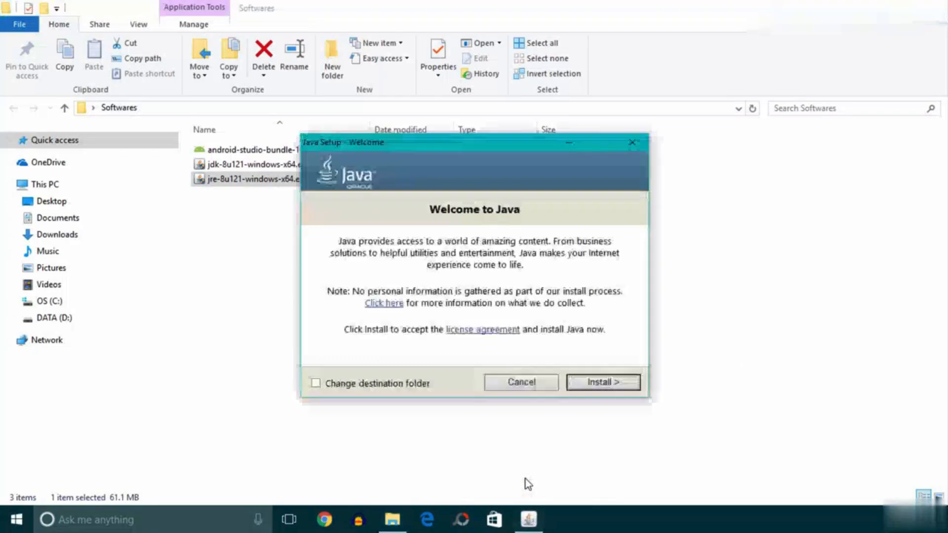
Step: Install the Java JRE in the default folder, continue past the out-of-date versions page and close the finished Java Setup
{"action": "left_click", "coordinate": [599, 384]}
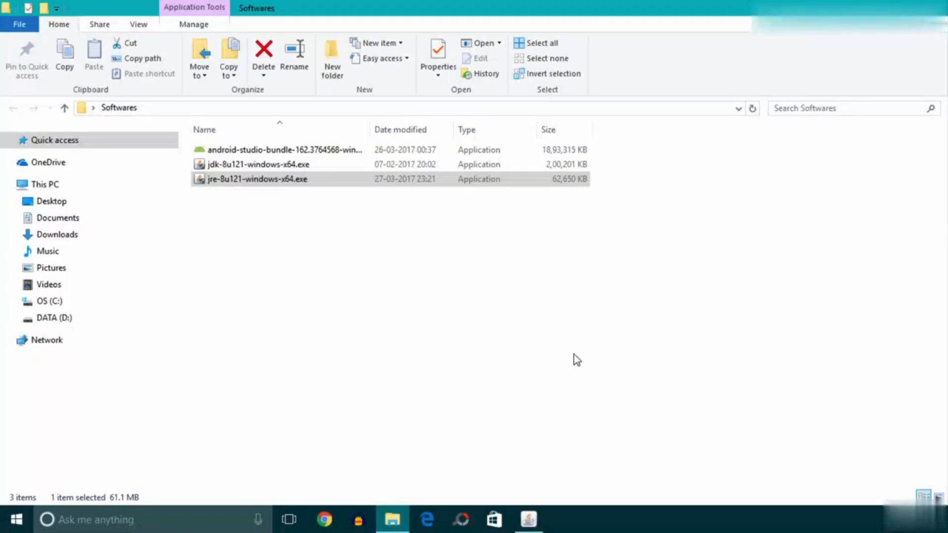
{"action": "left_click", "coordinate": [532, 519]}
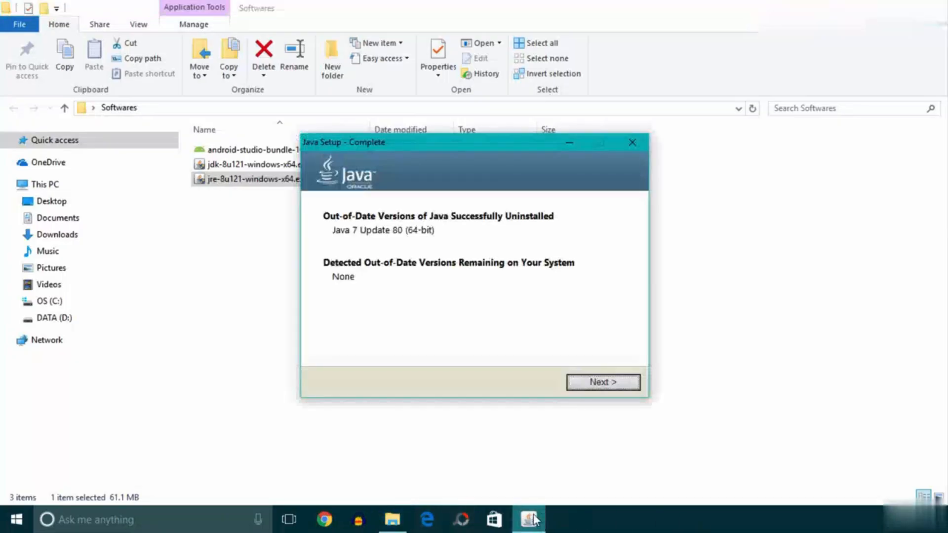
{"action": "left_click", "coordinate": [603, 382]}
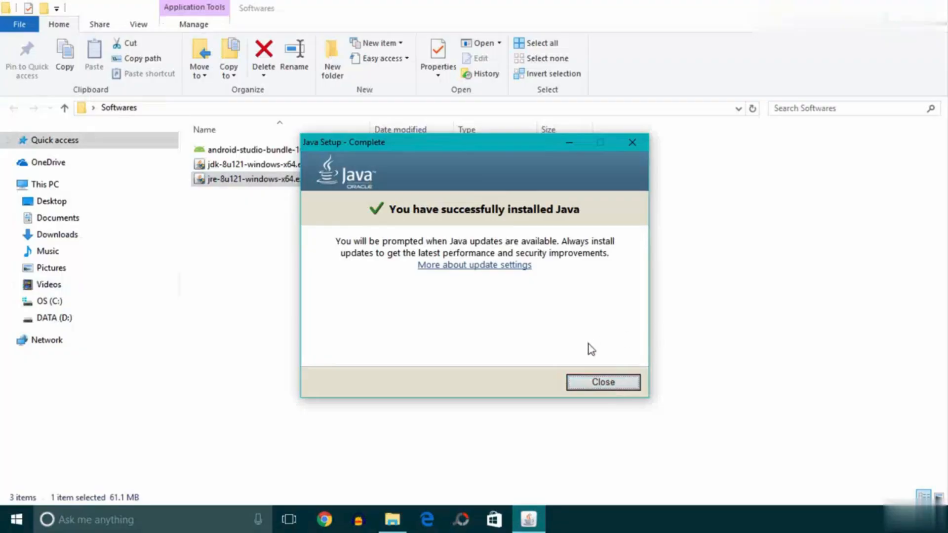
{"action": "left_click", "coordinate": [603, 385]}
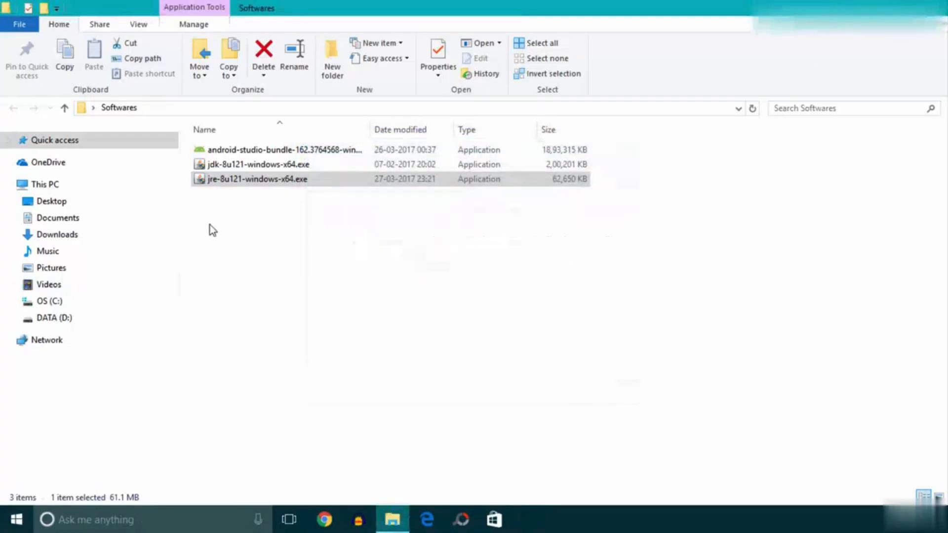
Step: Run jdk-8u121-windows-x64.exe and install Java SE Development Kit 8 Update 121 with the default features and destination folders
{"action": "left_click", "coordinate": [238, 167]}
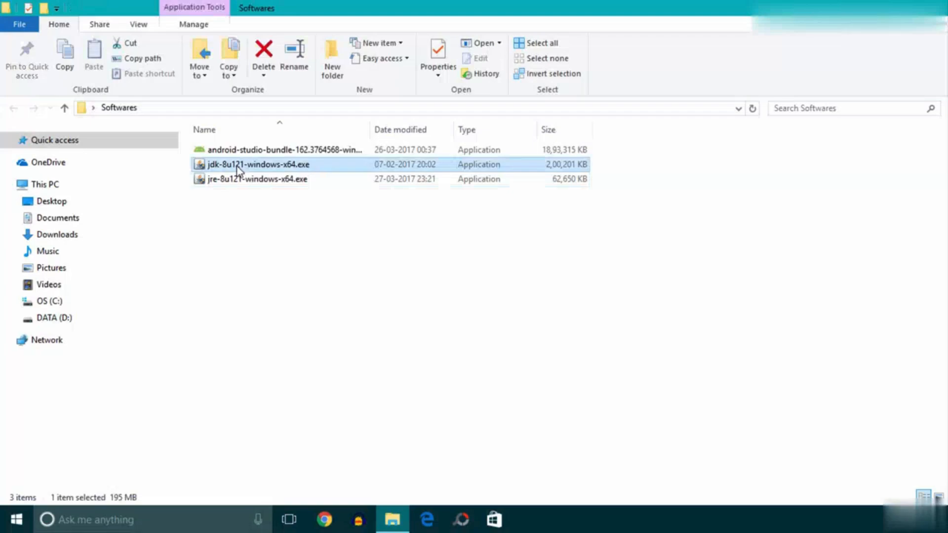
{"action": "double_click", "coordinate": [238, 168]}
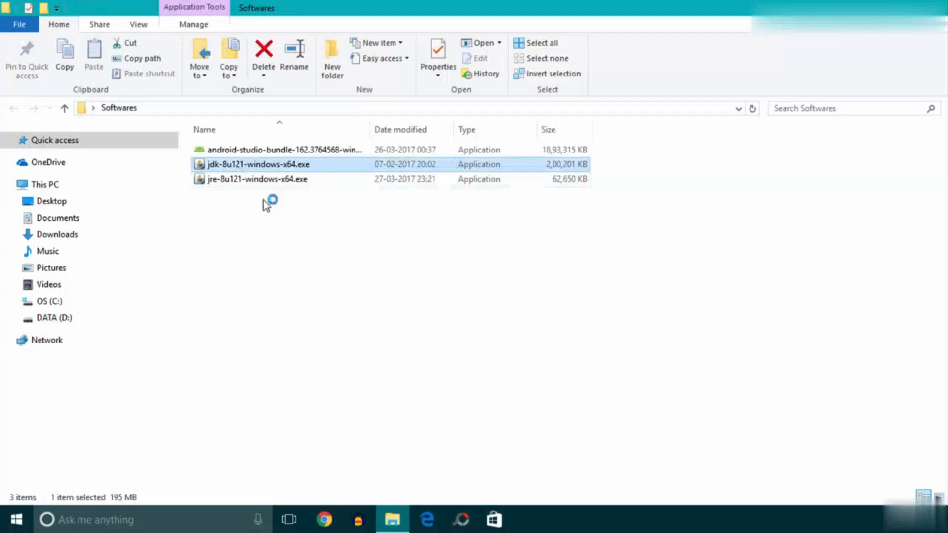
{"action": "left_click", "coordinate": [377, 354]}
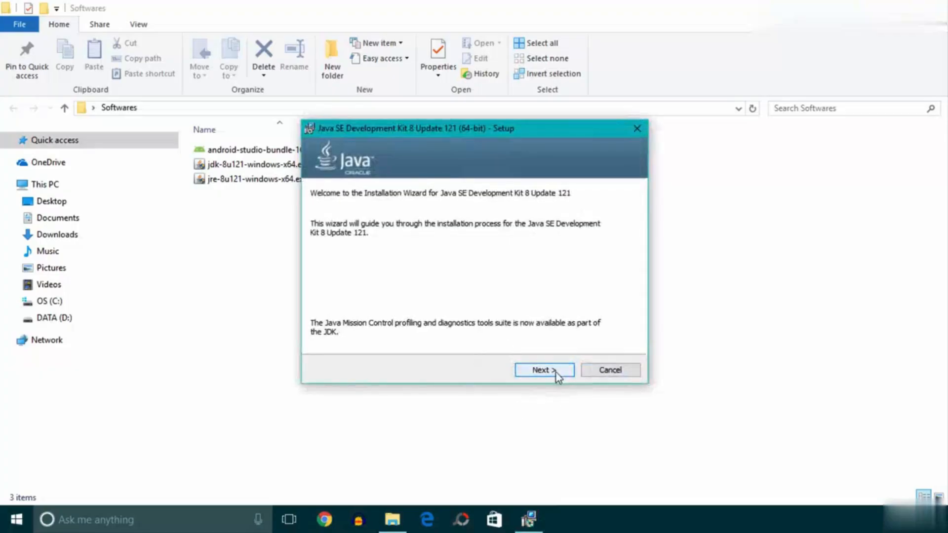
{"action": "left_click", "coordinate": [556, 377]}
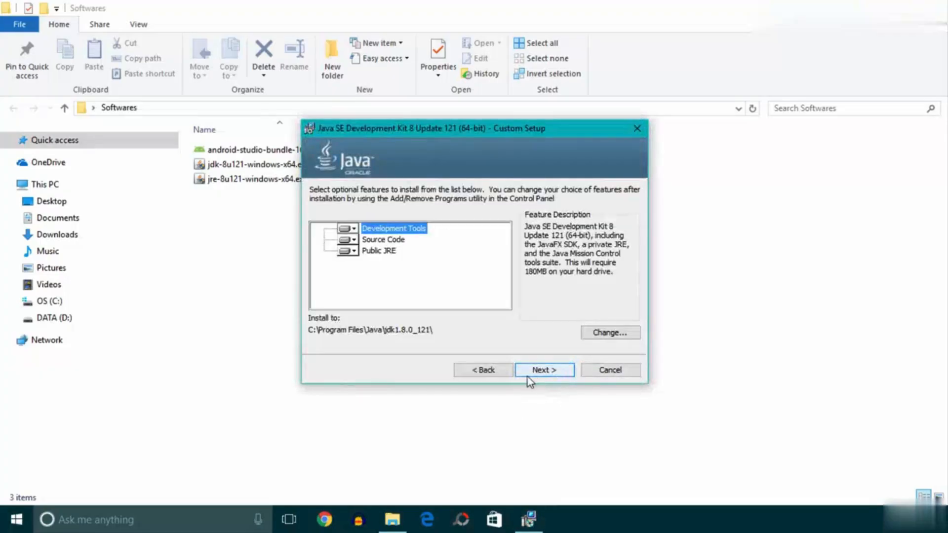
{"action": "left_click", "coordinate": [556, 375]}
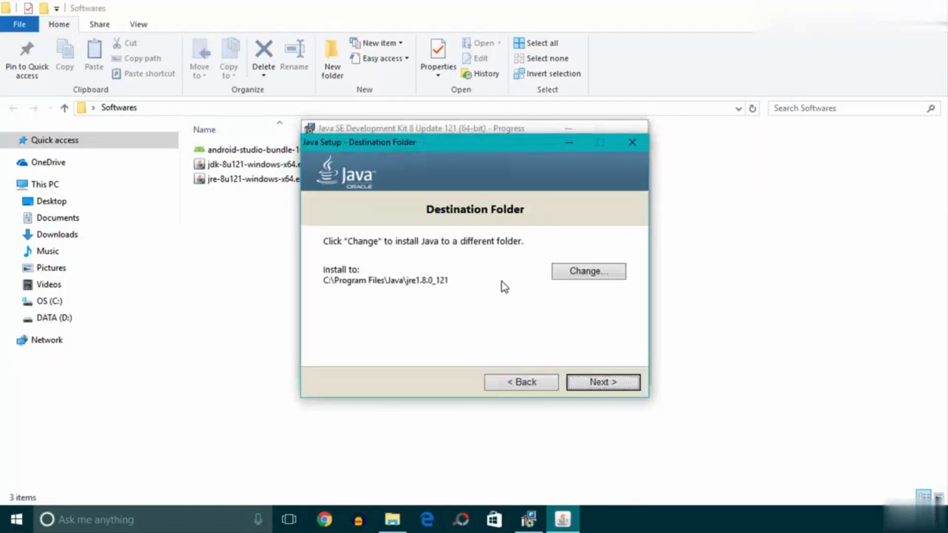
{"action": "left_click", "coordinate": [594, 383]}
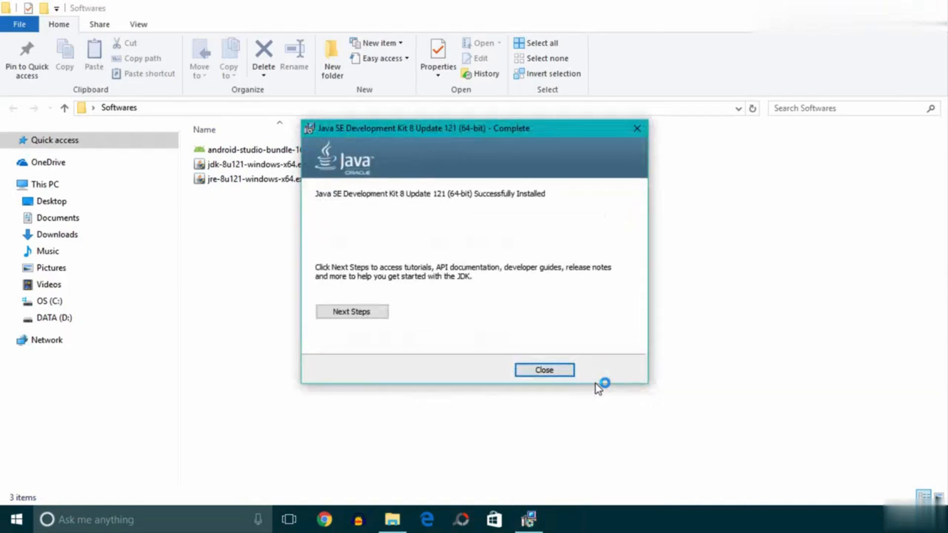
{"action": "left_click", "coordinate": [542, 372]}
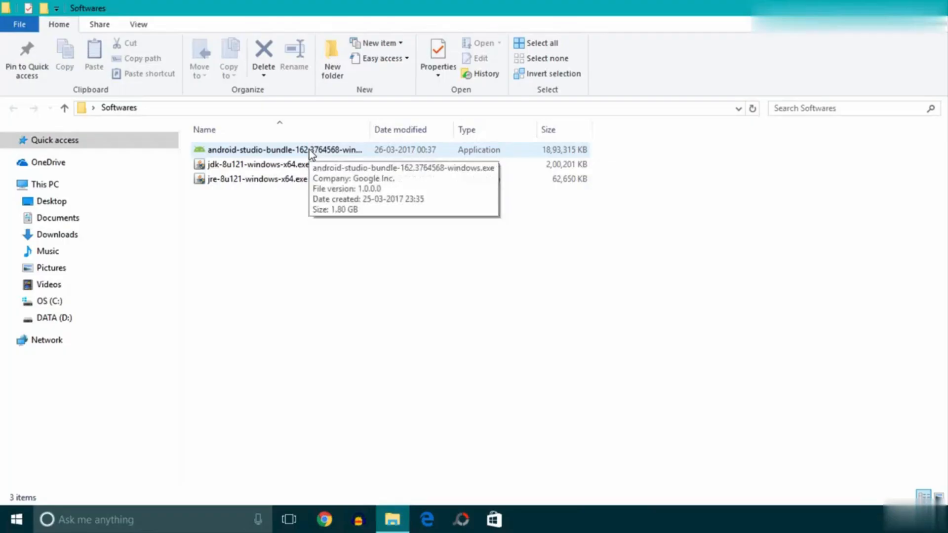
Step: Launch the android-studio-bundle installer and proceed to the install locations with the Android SDK and Android Virtual Device components checked
{"action": "left_click", "coordinate": [326, 154]}
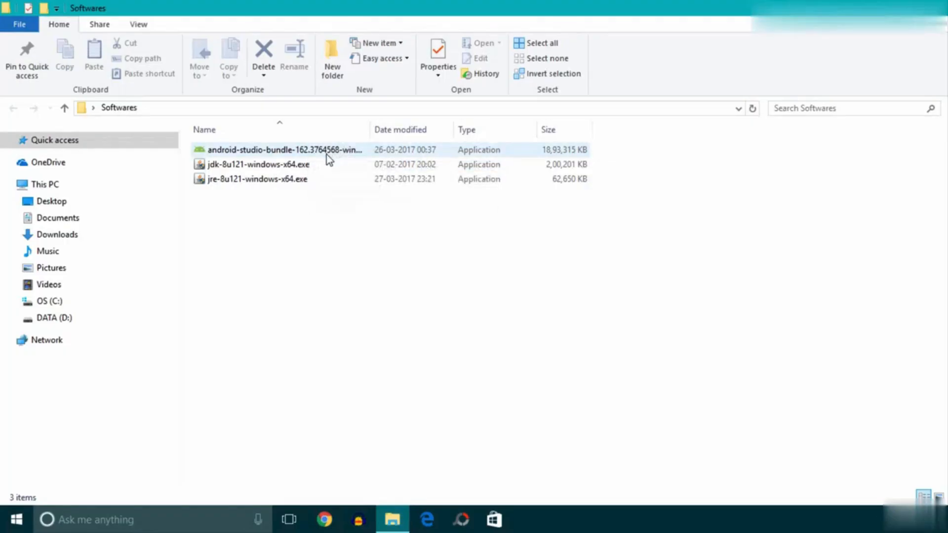
{"action": "double_click", "coordinate": [326, 154]}
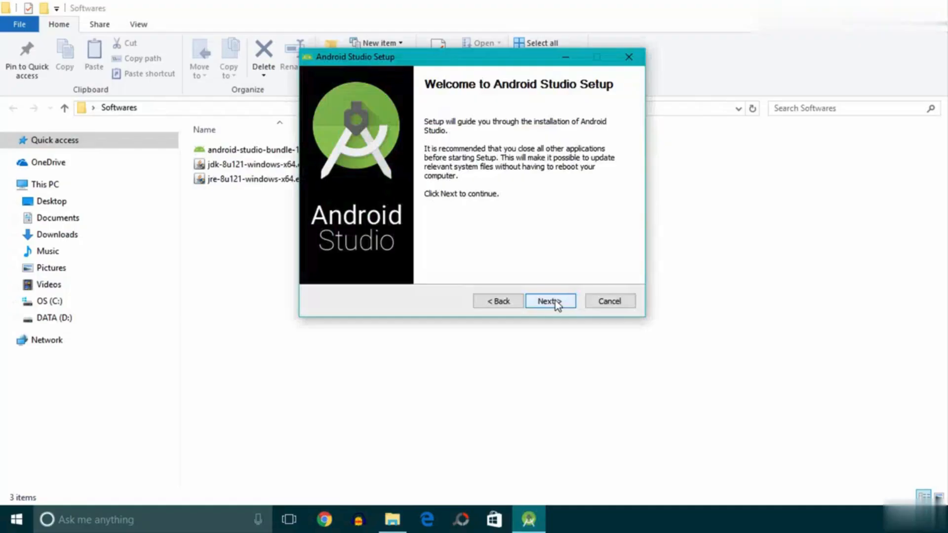
{"action": "left_click", "coordinate": [550, 301]}
{"action": "mouse_move", "coordinate": [472, 190]}
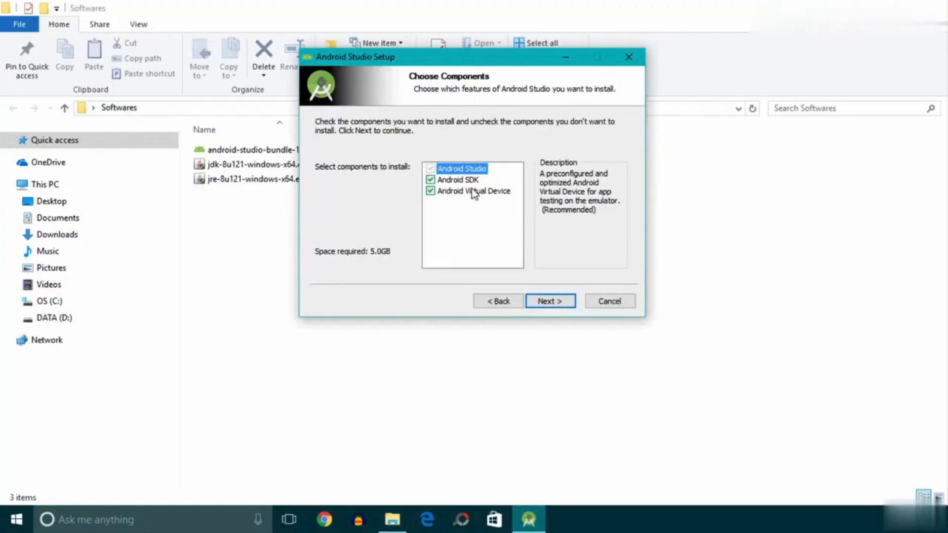
{"action": "left_click", "coordinate": [558, 304]}
{"action": "left_click", "coordinate": [558, 303]}
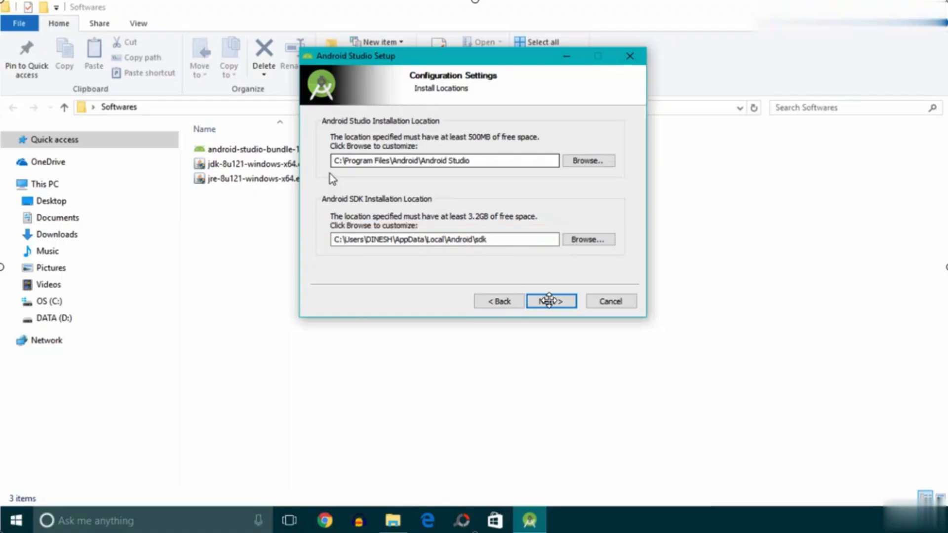
Step: Install Android Studio and the SDK to the default locations and finish setup with Start Android Studio checked
{"action": "left_click", "coordinate": [550, 300]}
{"action": "left_click", "coordinate": [568, 300]}
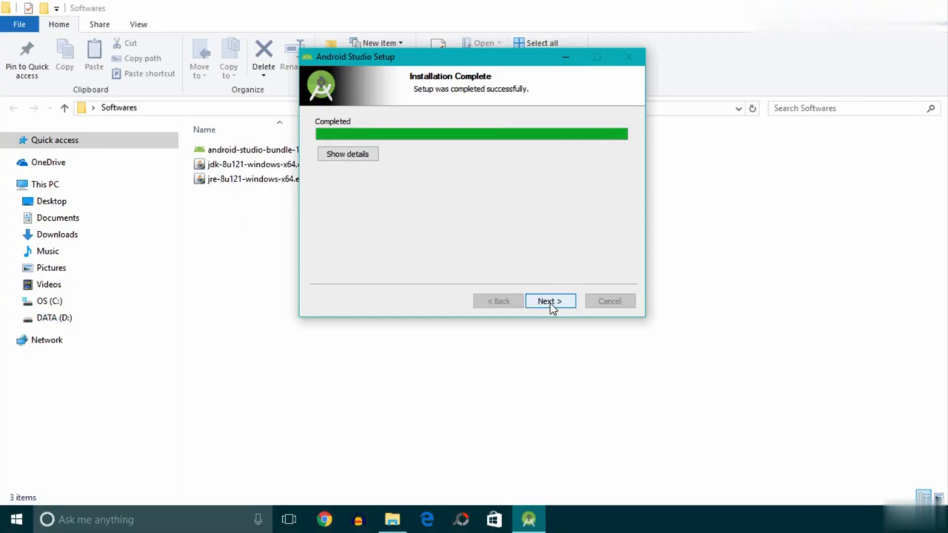
{"action": "left_click", "coordinate": [550, 301]}
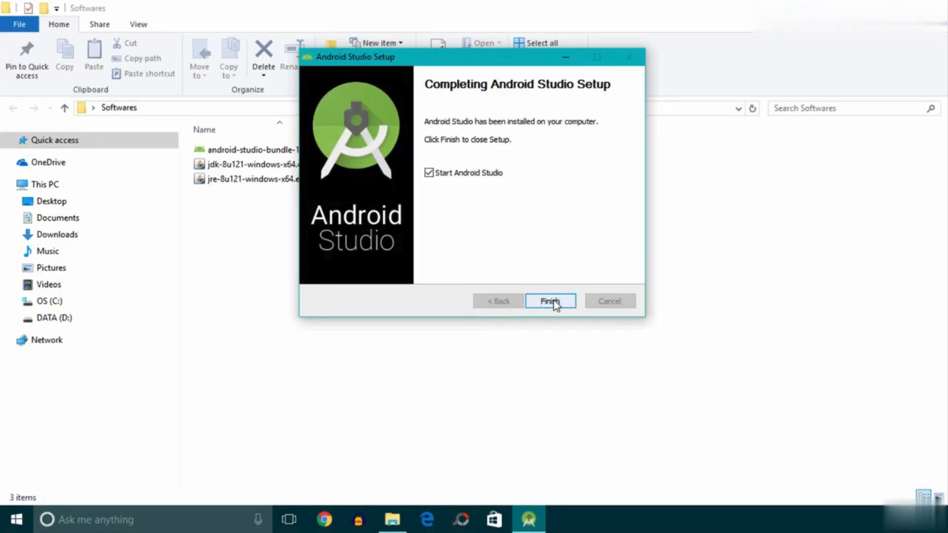
{"action": "left_click", "coordinate": [554, 300]}
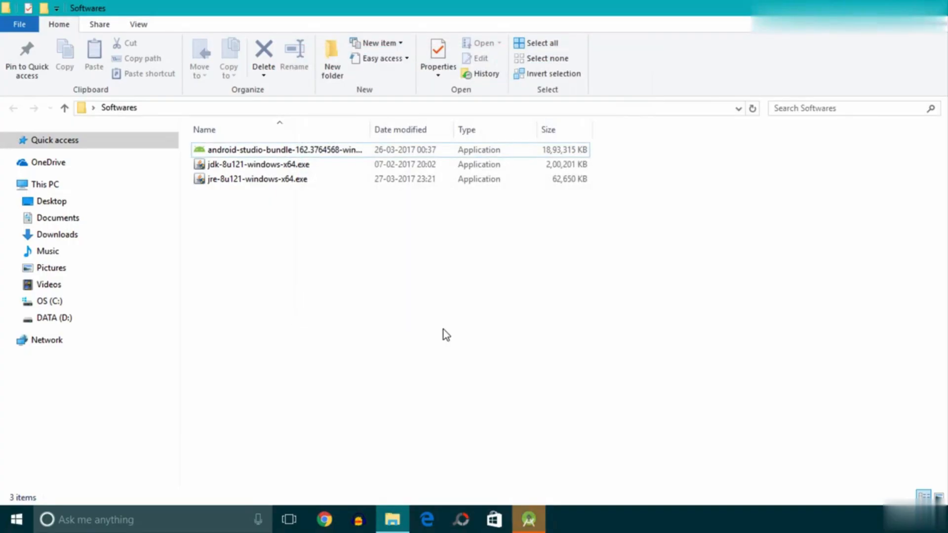
Step: Bring up Android Studio's Complete Installation dialog and choose not to import settings from a previous version
{"action": "mouse_move", "coordinate": [537, 523]}
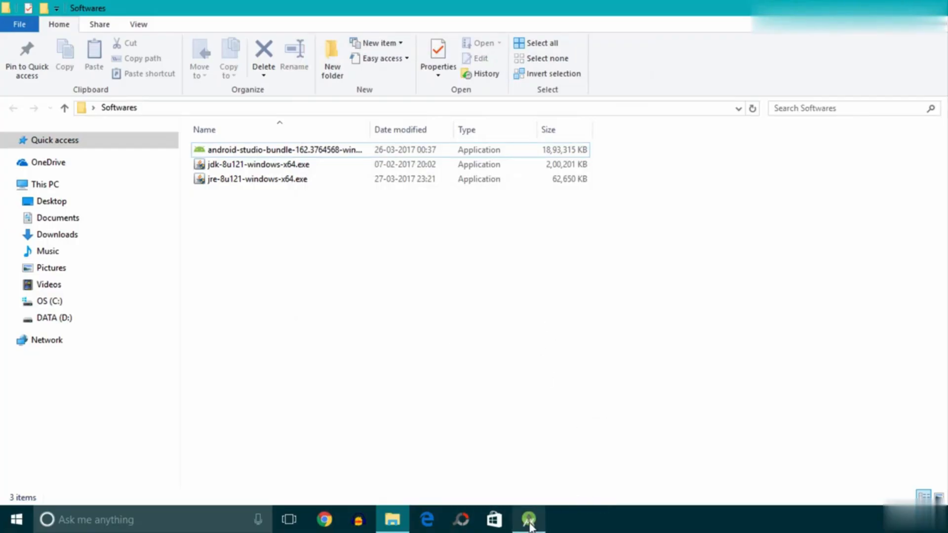
{"action": "left_click", "coordinate": [530, 524]}
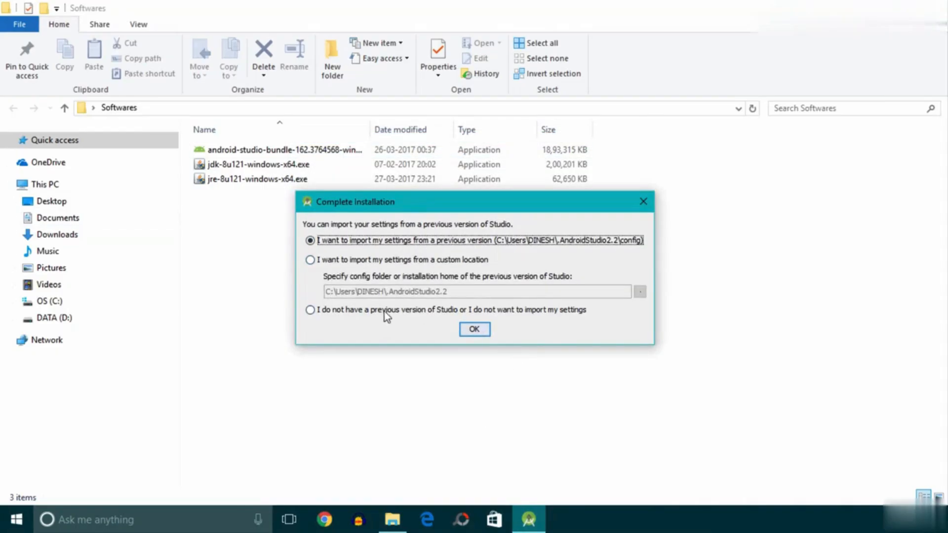
{"action": "left_click", "coordinate": [353, 314]}
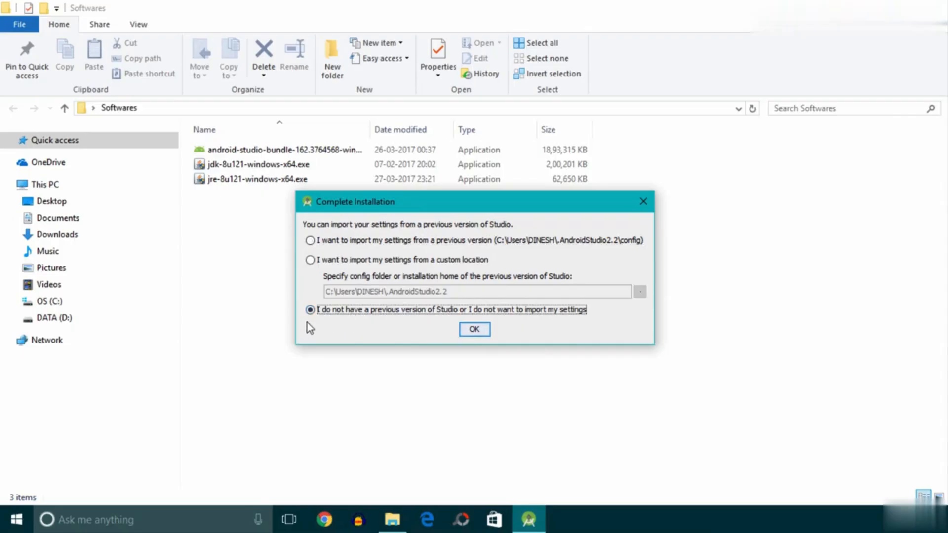
{"action": "left_click", "coordinate": [474, 330]}
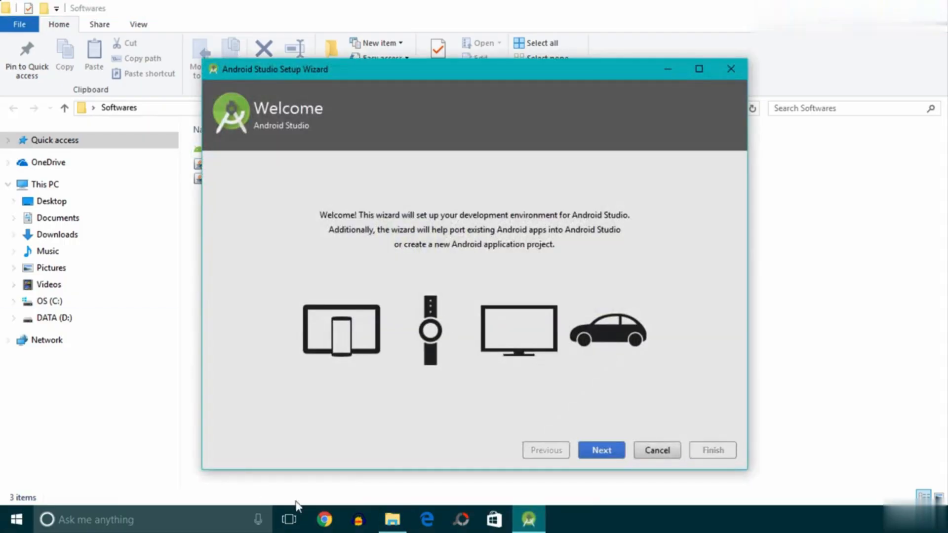
Step: Complete the Android Studio Setup Wizard with the Standard install type, reviewing the settings and downloading the SDK components
{"action": "left_click", "coordinate": [610, 452]}
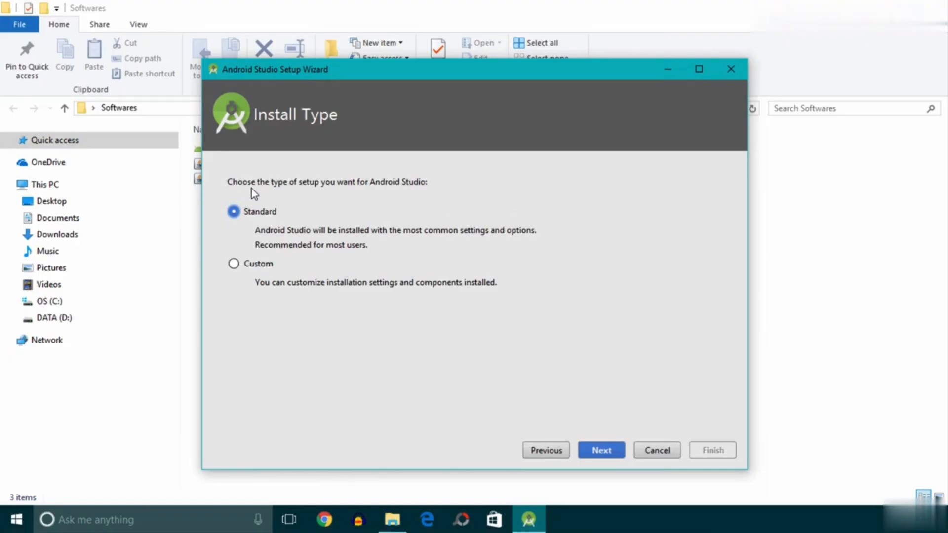
{"action": "left_click", "coordinate": [595, 451]}
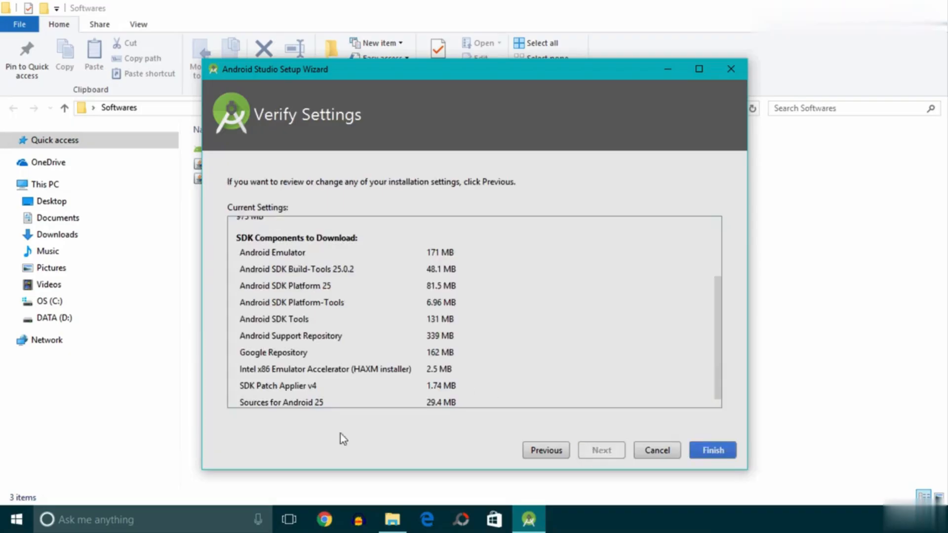
{"action": "scroll", "coordinate": [519, 334], "scroll_direction": "up", "scroll_amount": 3}
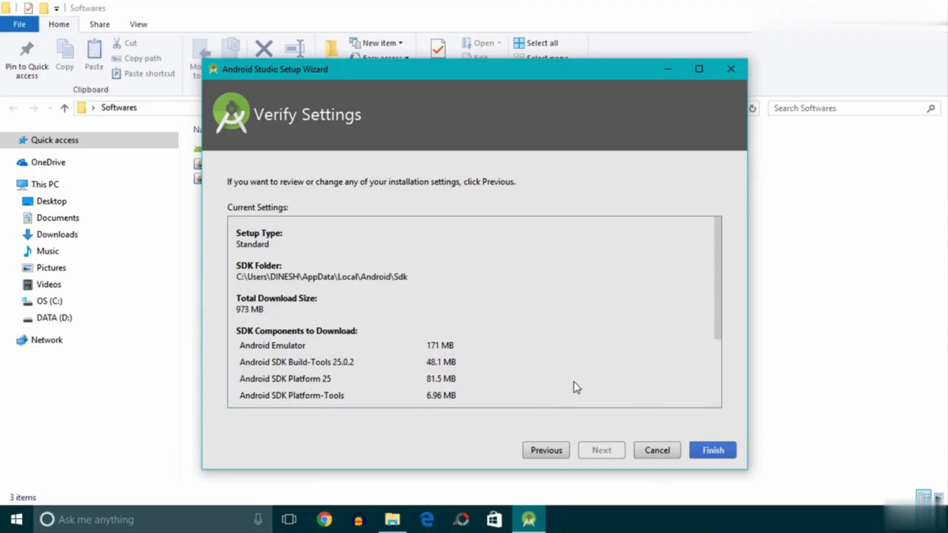
{"action": "scroll", "coordinate": [308, 265], "scroll_direction": "down", "scroll_amount": 3}
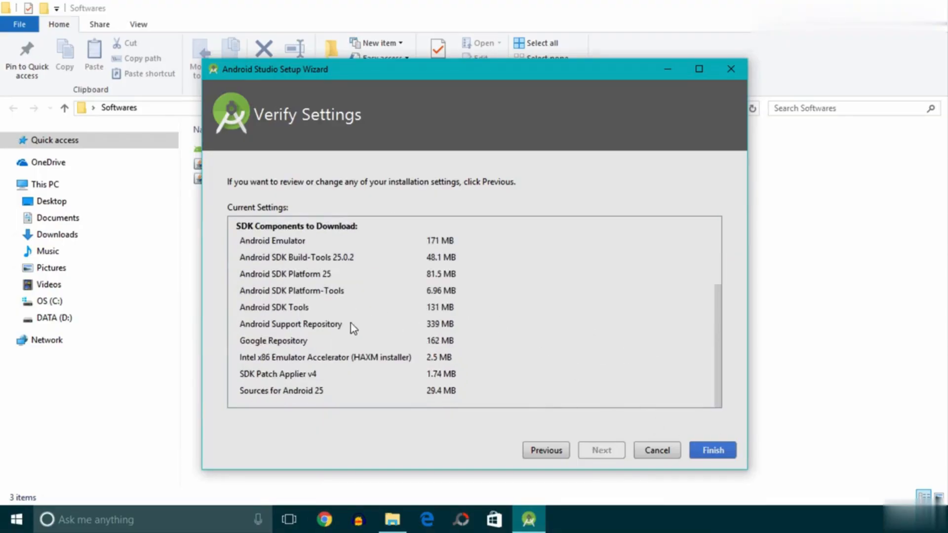
{"action": "scroll", "coordinate": [237, 331], "scroll_direction": "up", "scroll_amount": 3}
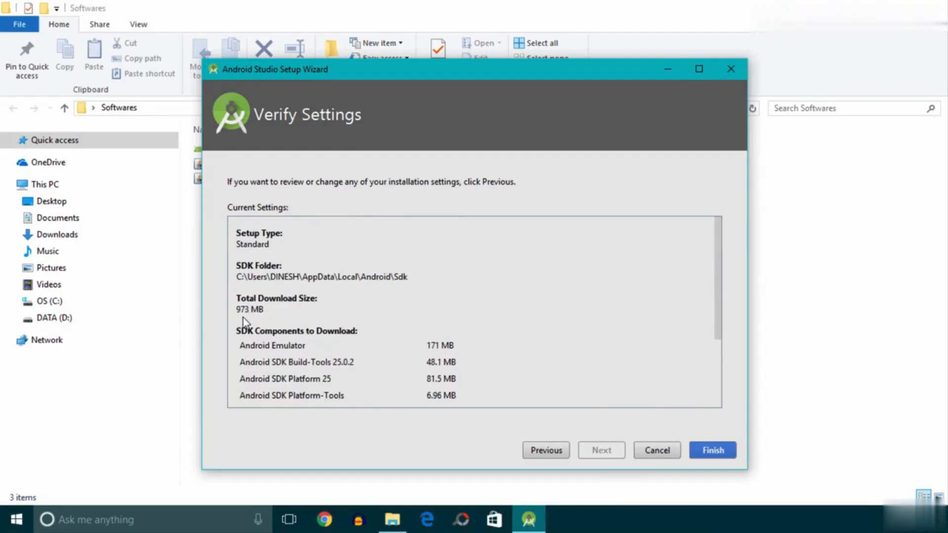
{"action": "scroll", "coordinate": [261, 316], "scroll_direction": "down", "scroll_amount": 3}
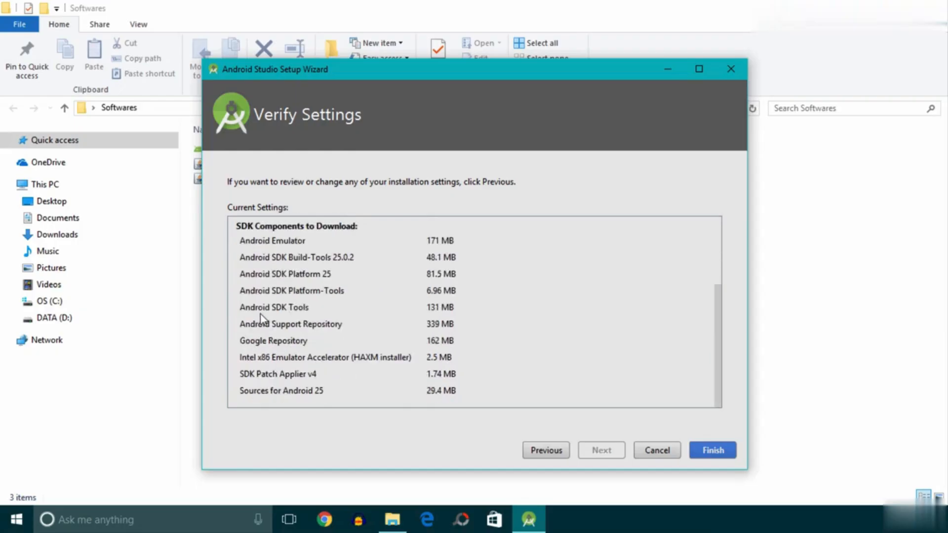
{"action": "left_click", "coordinate": [711, 450]}
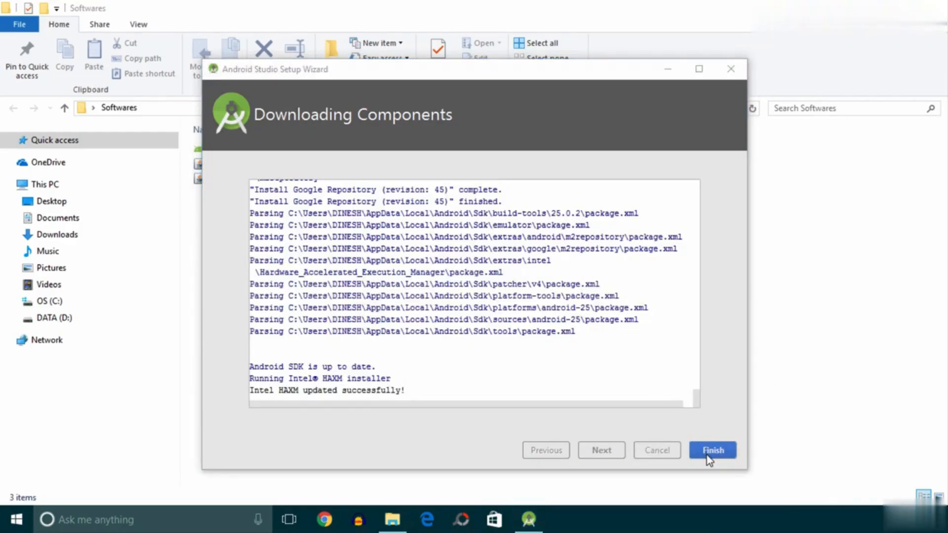
{"action": "left_click", "coordinate": [722, 450]}
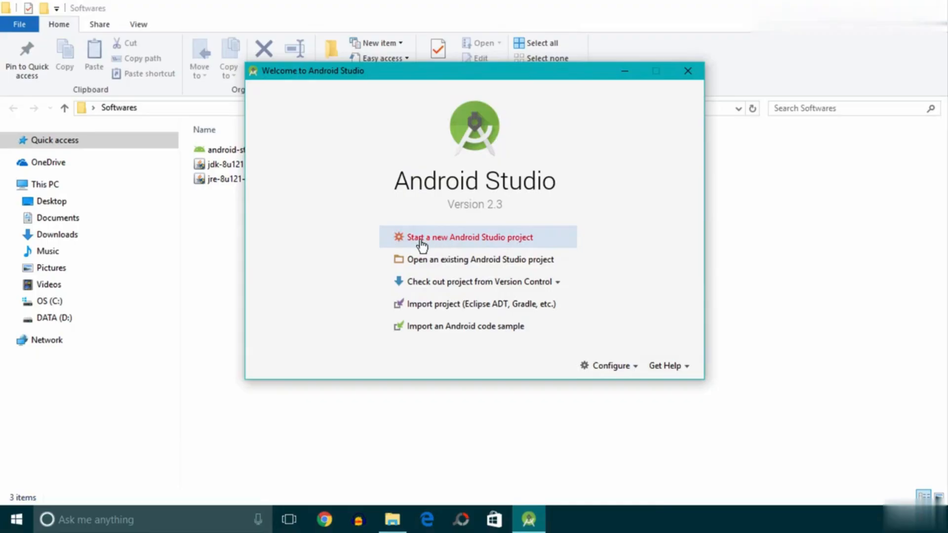
Step: Start a new Android Studio project named FirstApplication, keeping the default company domain and project location, and proceed to the target devices
{"action": "left_click", "coordinate": [464, 242]}
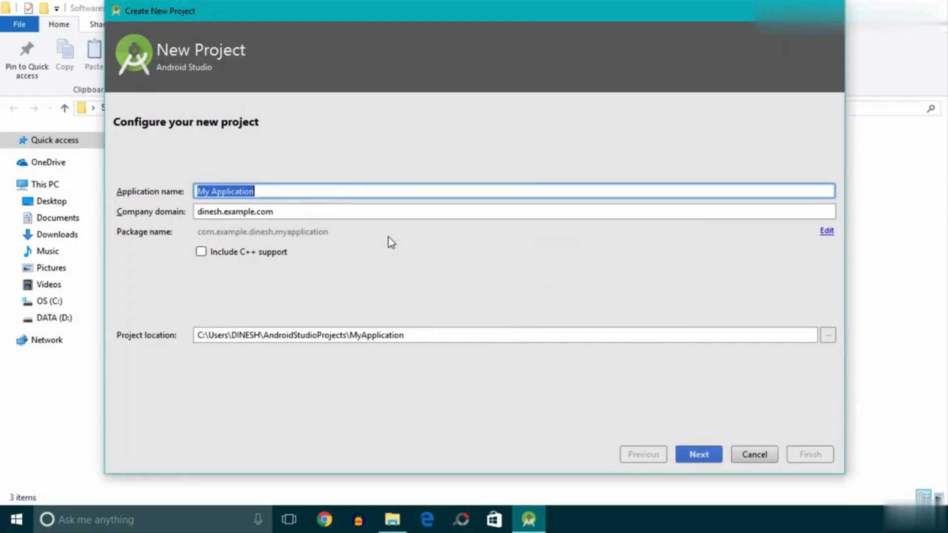
{"action": "type", "text": "FirstApp"}
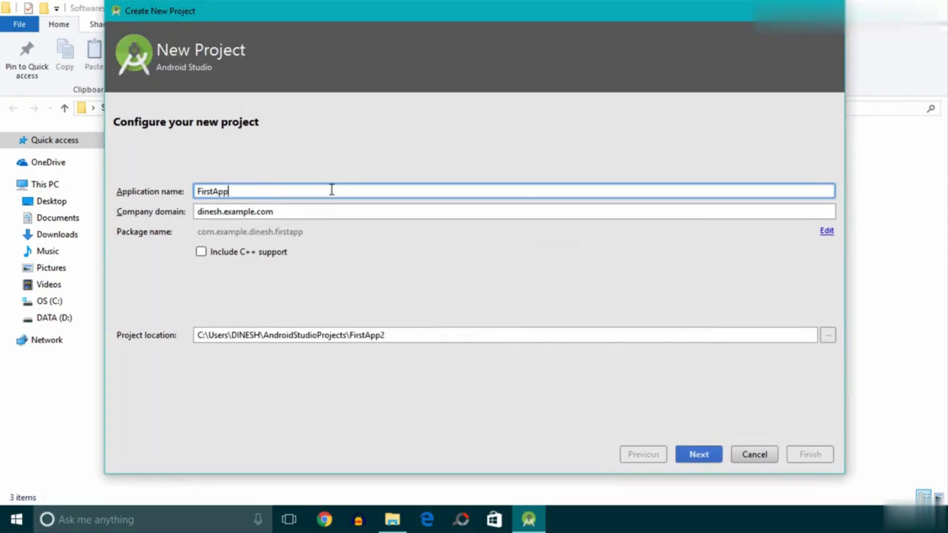
{"action": "type", "text": "lication"}
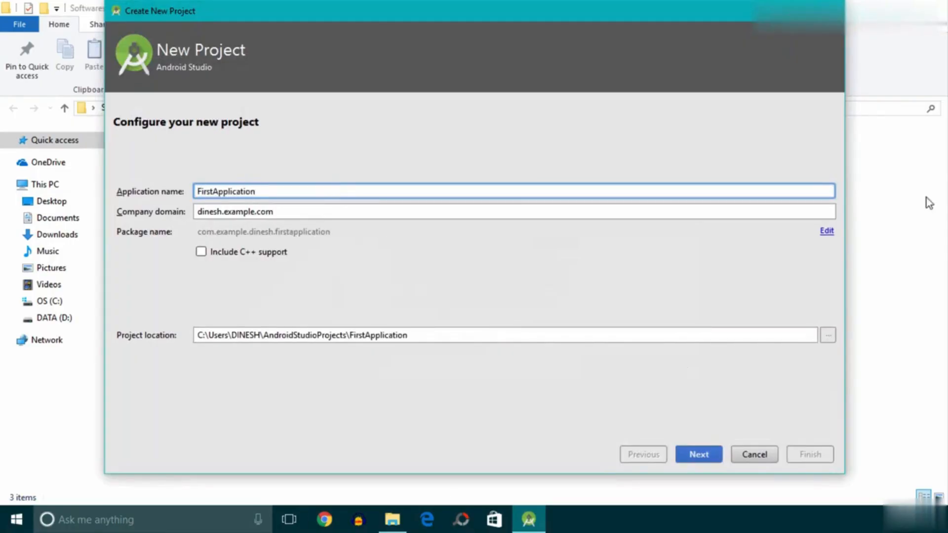
{"action": "left_click", "coordinate": [290, 211]}
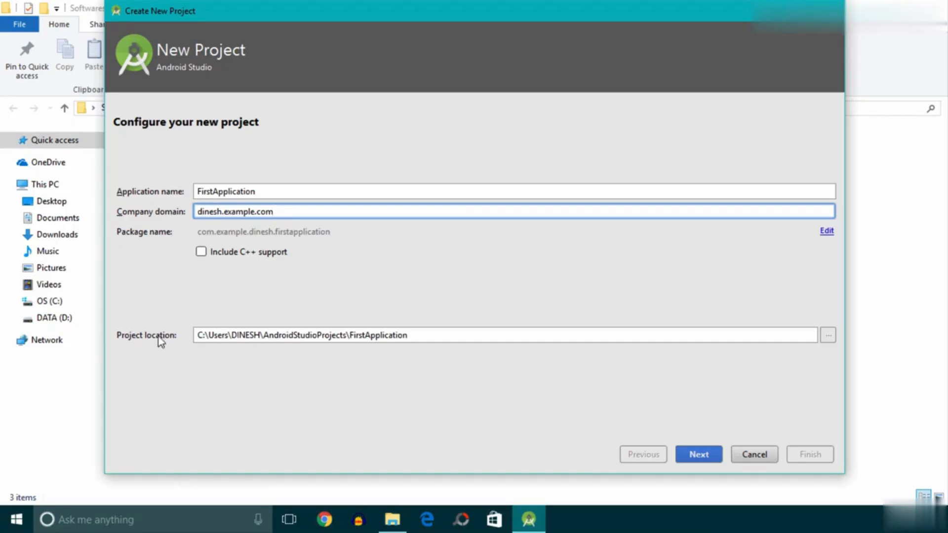
{"action": "left_click", "coordinate": [701, 456]}
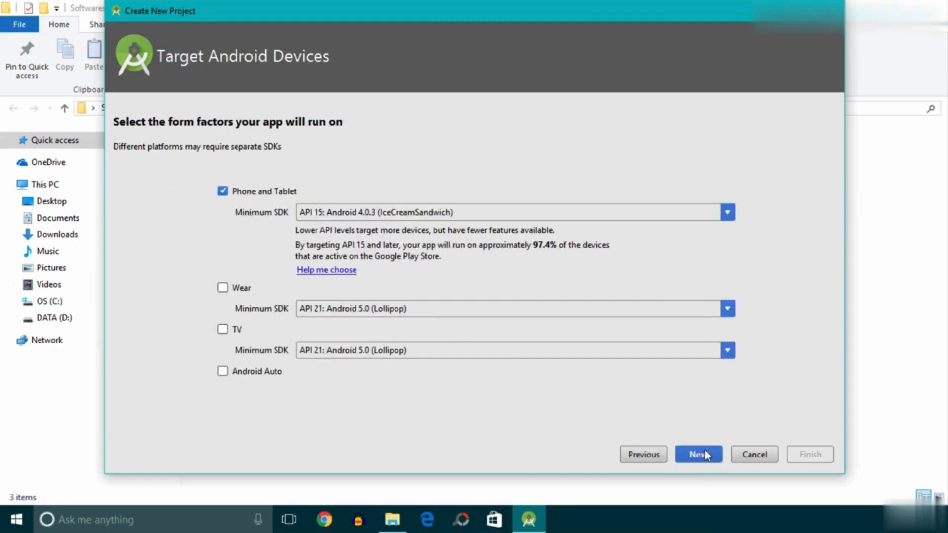
Step: Create the project for Phone and Tablet with minimum SDK API 15 and an Empty Activity named MainActivity with layout activity_main
{"action": "left_click", "coordinate": [704, 453]}
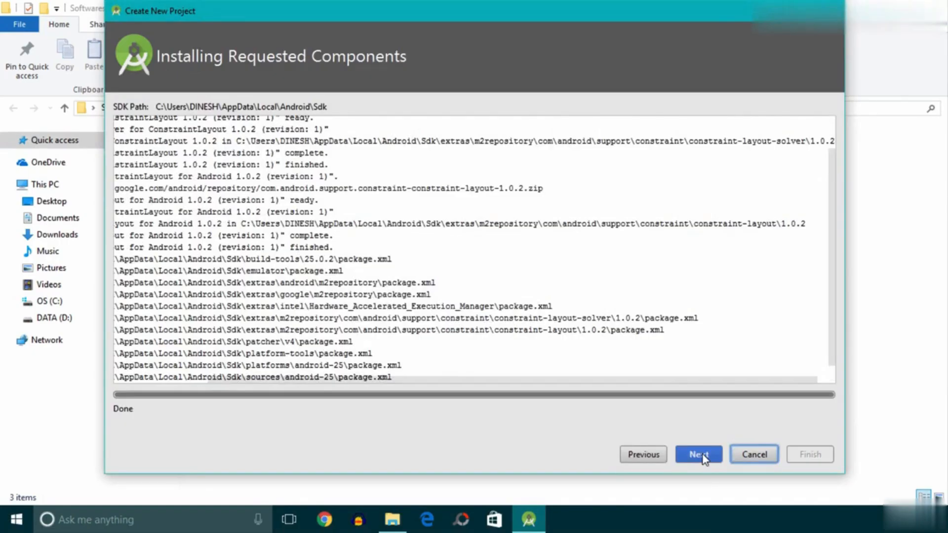
{"action": "left_click", "coordinate": [705, 455]}
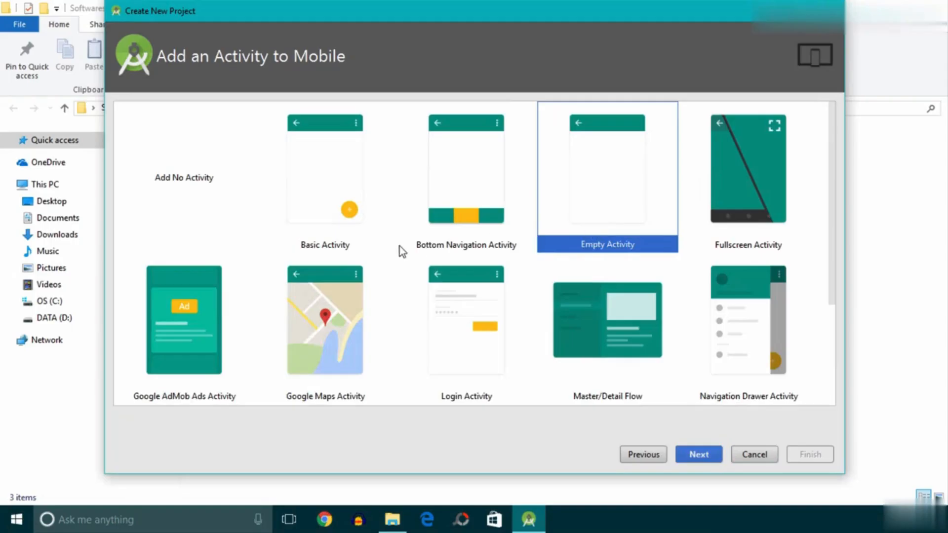
{"action": "left_click", "coordinate": [704, 455]}
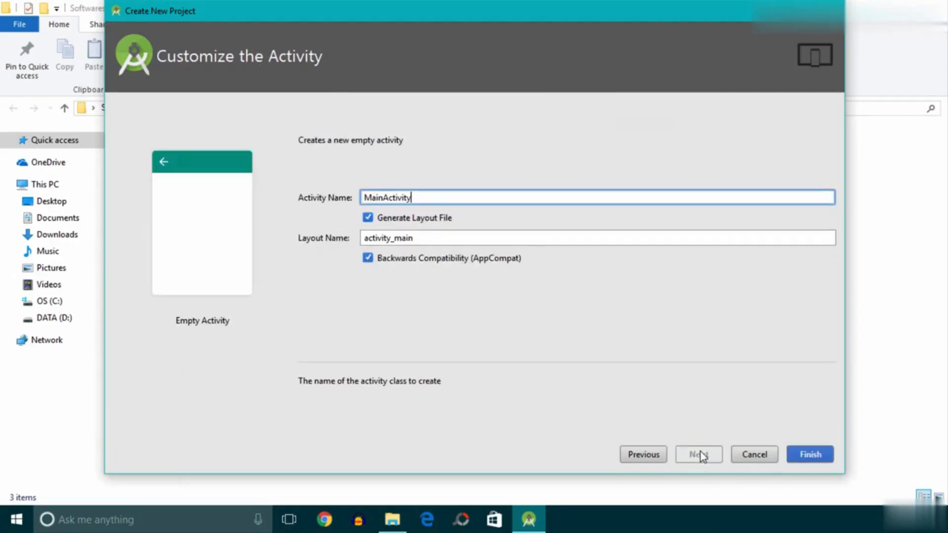
{"action": "left_click", "coordinate": [812, 455]}
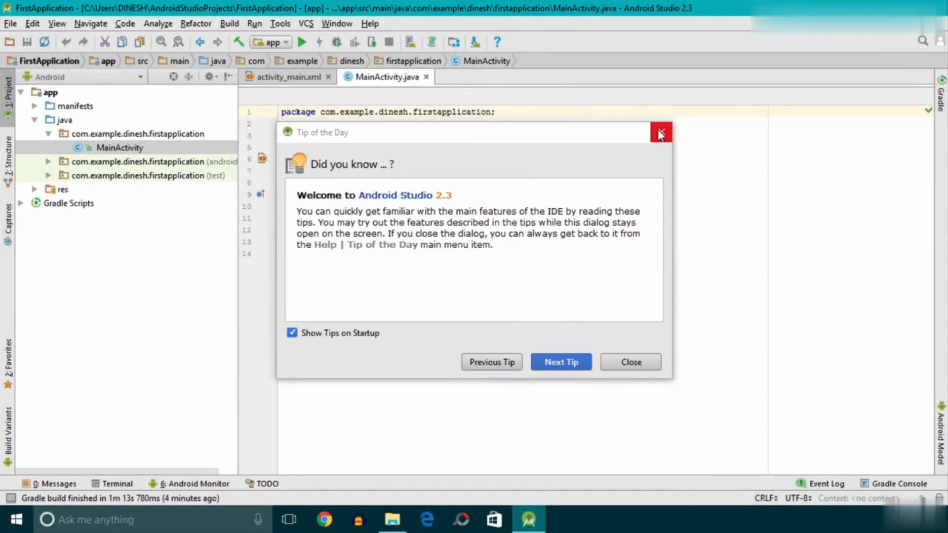
Step: Dismiss the Tip of the Day and show the activity_main.xml layout in the editor
{"action": "left_click", "coordinate": [365, 138]}
{"action": "left_click", "coordinate": [632, 361]}
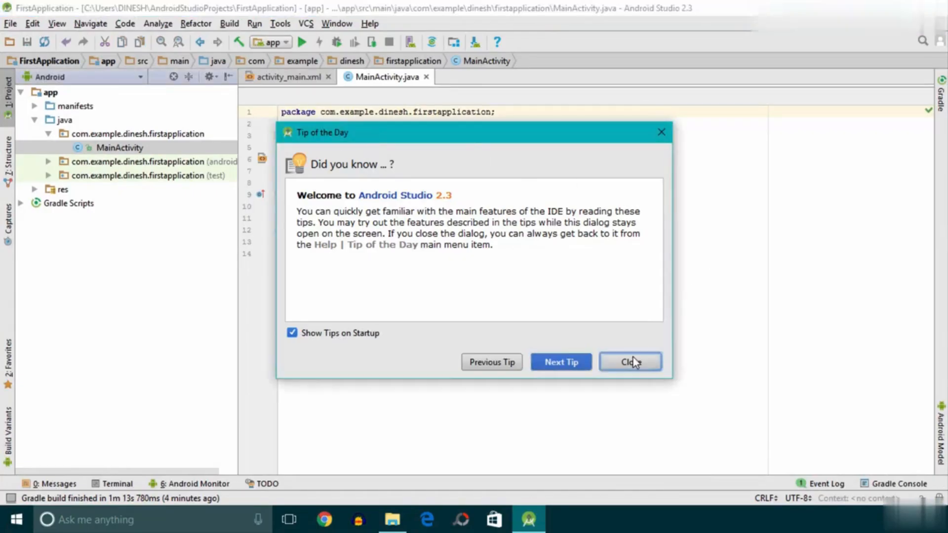
{"action": "left_click", "coordinate": [283, 78]}
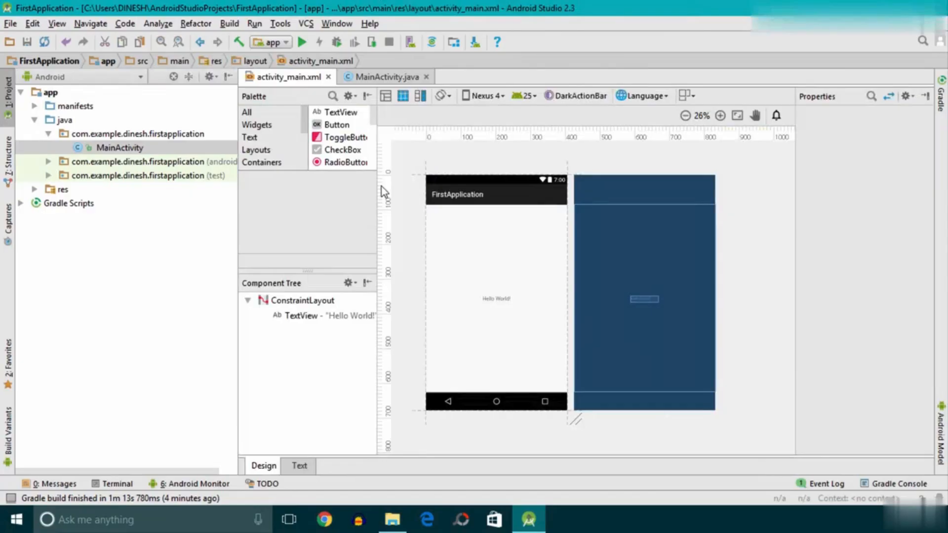